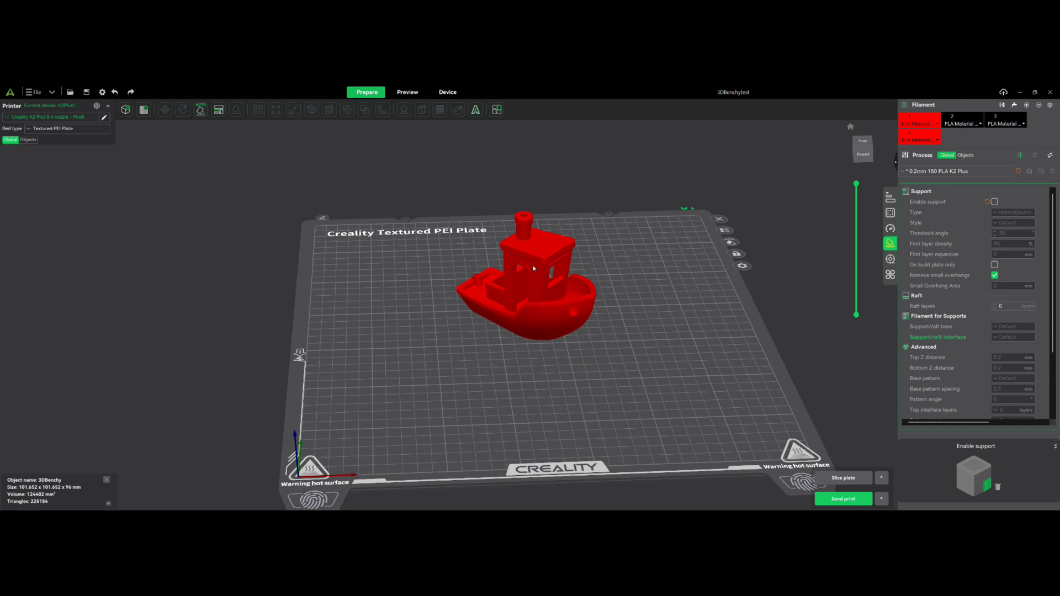
# Zoom and orbit the Creality Print view to see the Benchy from the front
pyautogui.scroll(-2, 589, 297)
pyautogui.scroll(1, 625, 336)
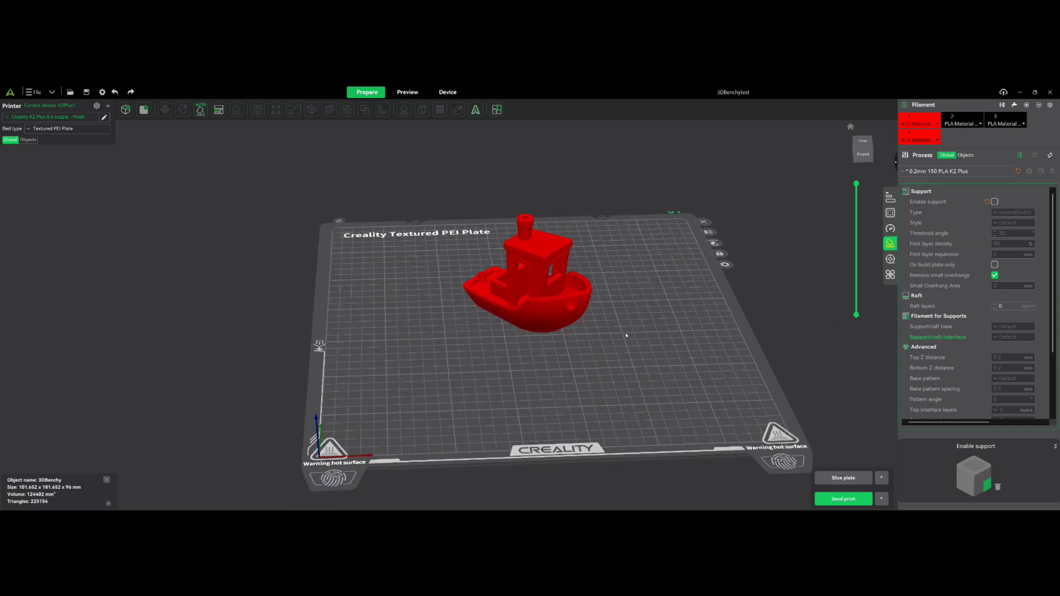
pyautogui.scroll(-2, 620, 325)
pyautogui.scroll(2, 665, 348)
pyautogui.moveTo(665, 348)
pyautogui.mouseDown()
pyautogui.moveTo(666, 324)
pyautogui.moveTo(649, 331)
pyautogui.moveTo(668, 340)
pyautogui.mouseUp()
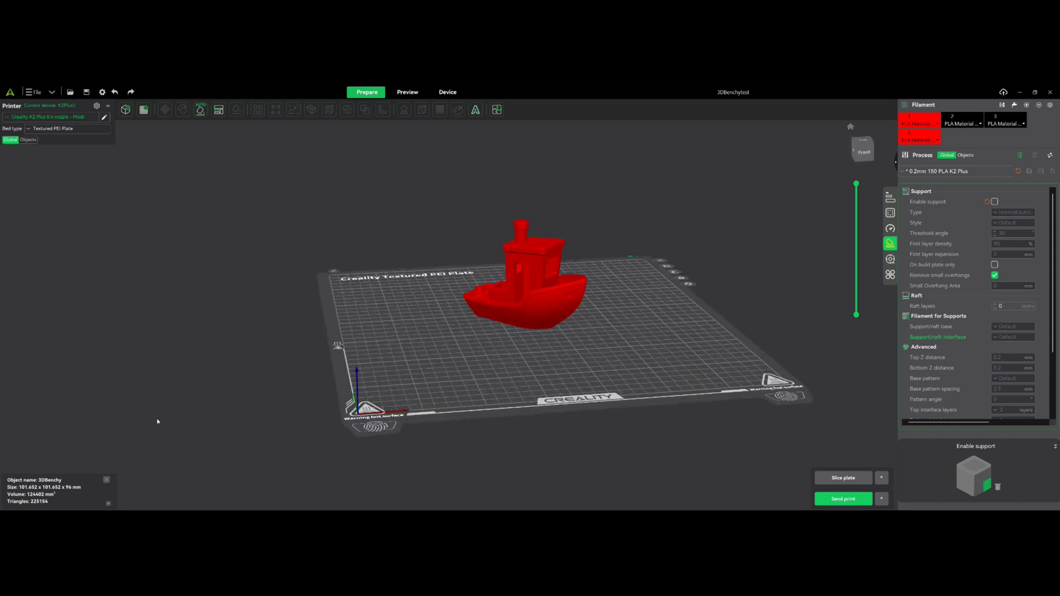
# Search the Start menu for 'windows de' and launch Windows Defender Firewall with Advanced Security
pyautogui.press('super')
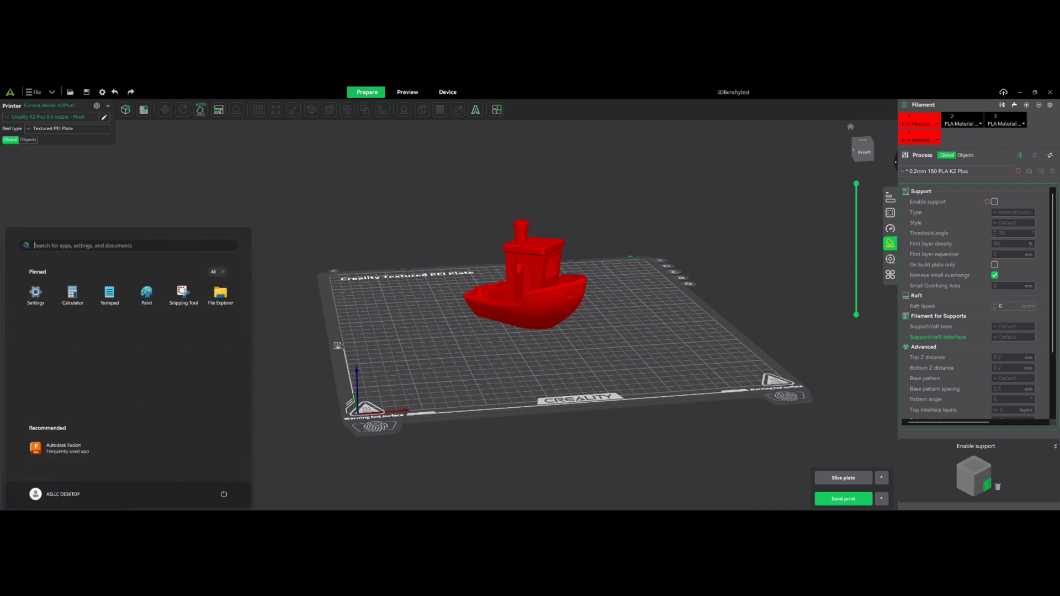
pyautogui.write('windows de')
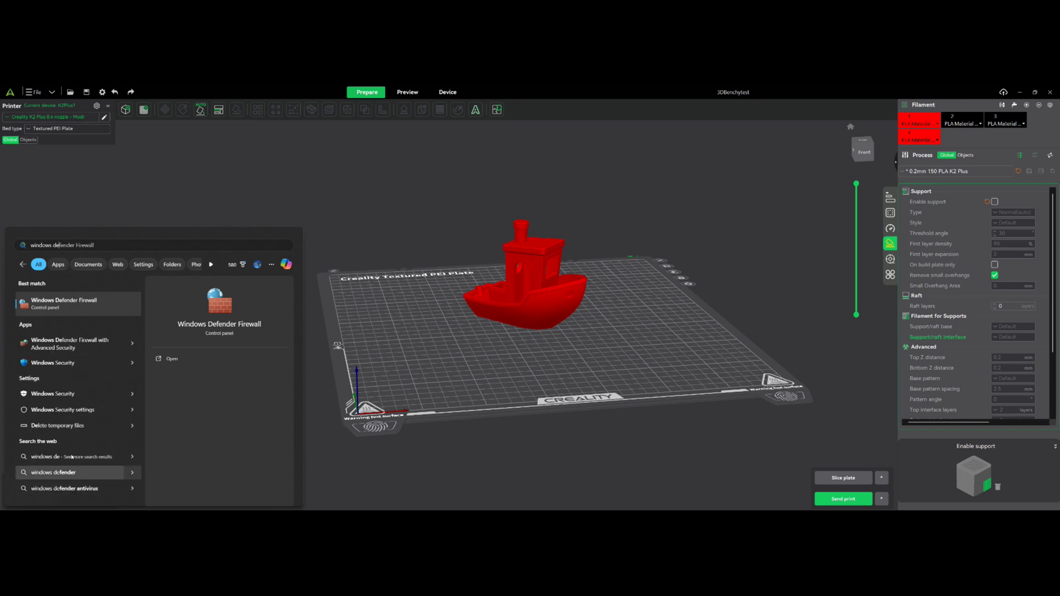
pyautogui.press('Escape')
pyautogui.press('Escape')
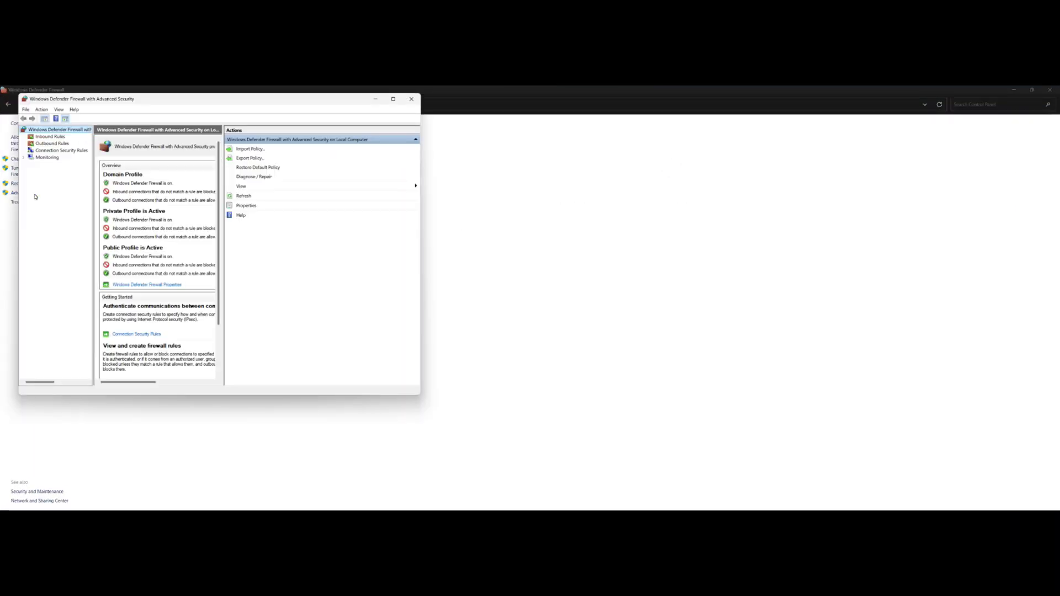
# Maximize the firewall window, list Inbound Rules, and bring up actions for Creality 6.0 Block Inbound
pyautogui.press('super+Up')
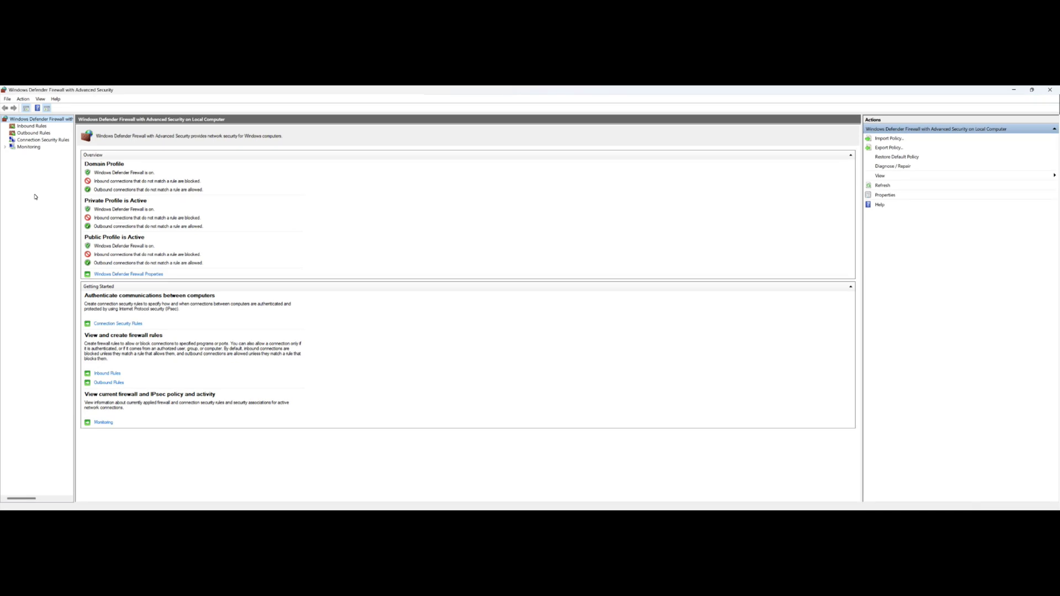
pyautogui.press('Down')
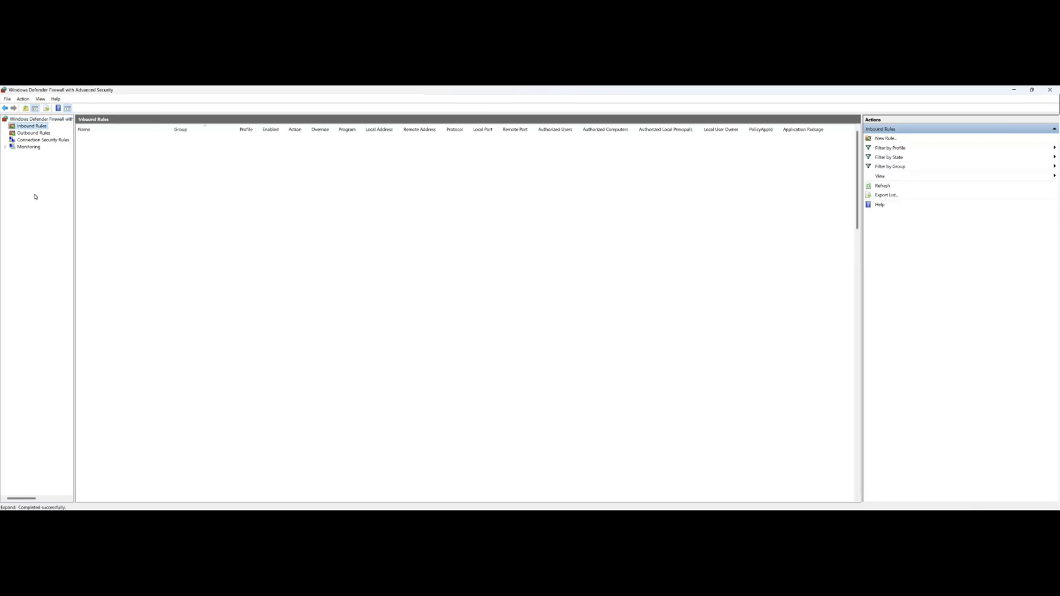
pyautogui.scroll(-20, 35, 197)
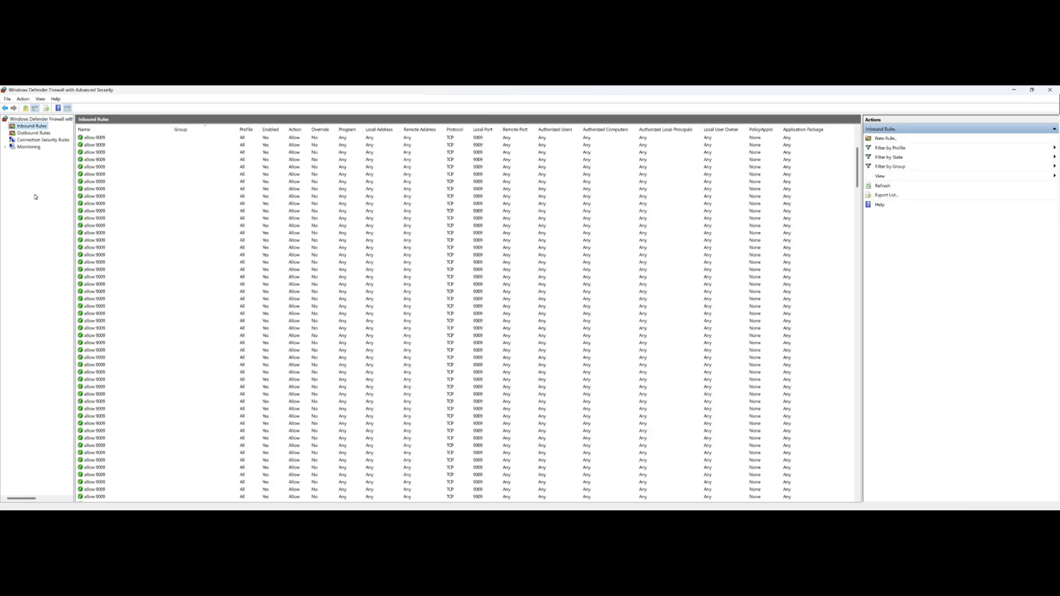
pyautogui.scroll(-5, 35, 197)
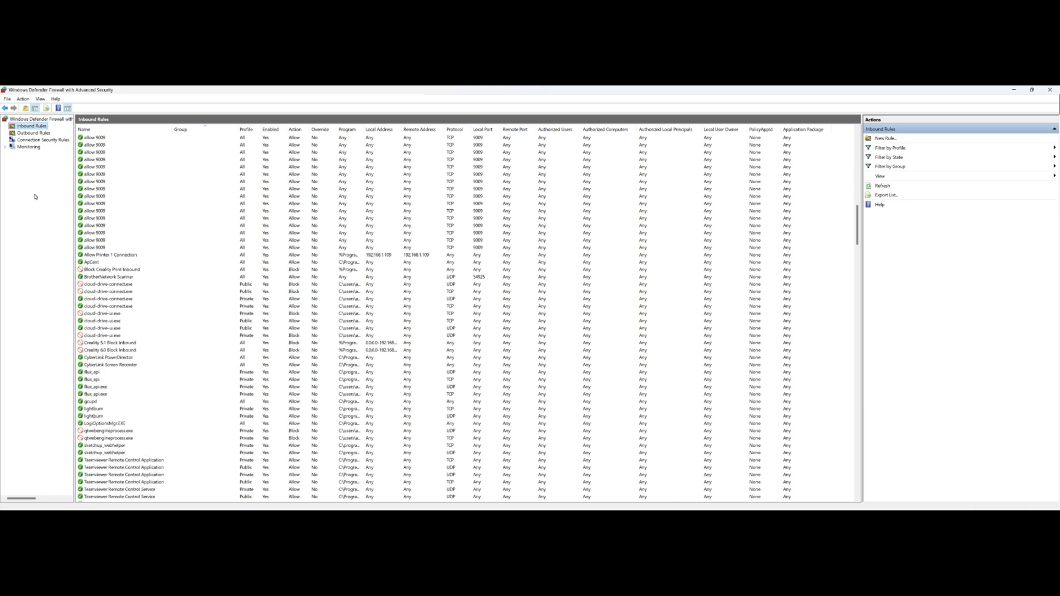
pyautogui.scroll(-1, 35, 196)
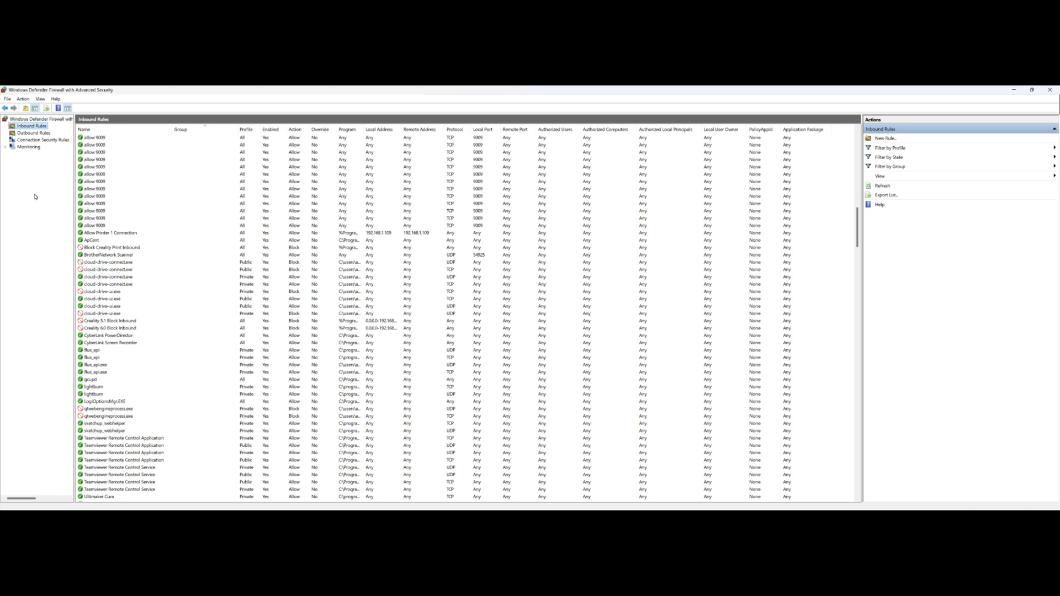
pyautogui.click(111, 328)
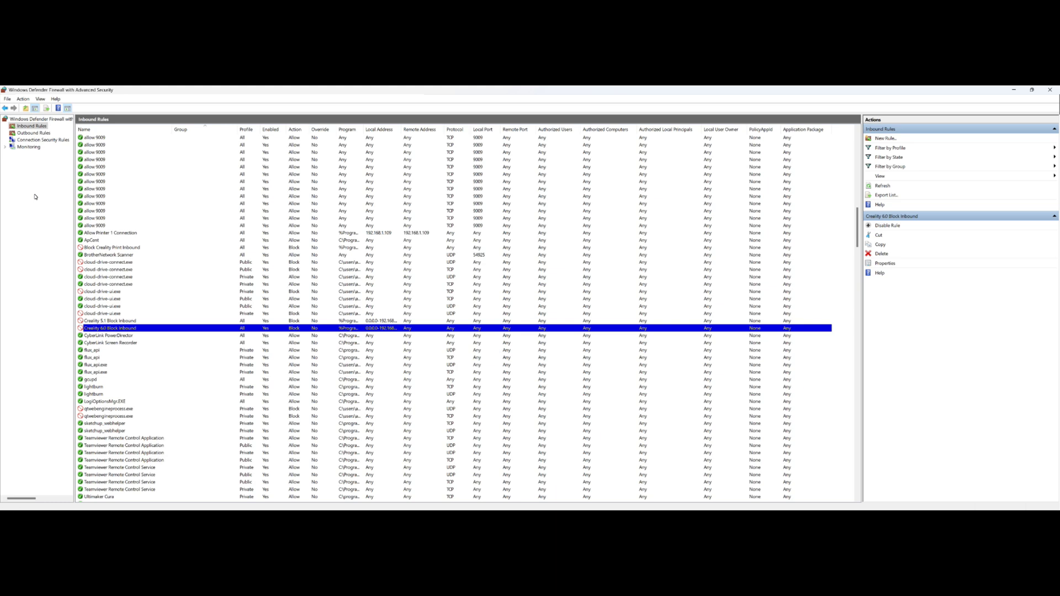
pyautogui.hotkey('shift', 'F10')
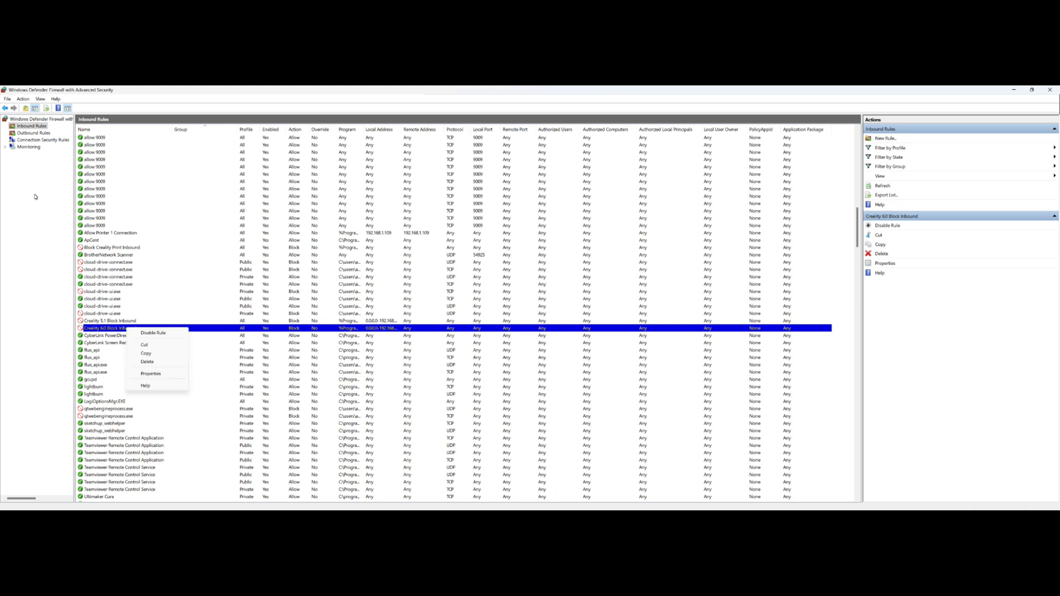
# Open Creality 6.0 Block Inbound's properties and review its Protocols and Ports, General and Programs tabs
pyautogui.press('r')
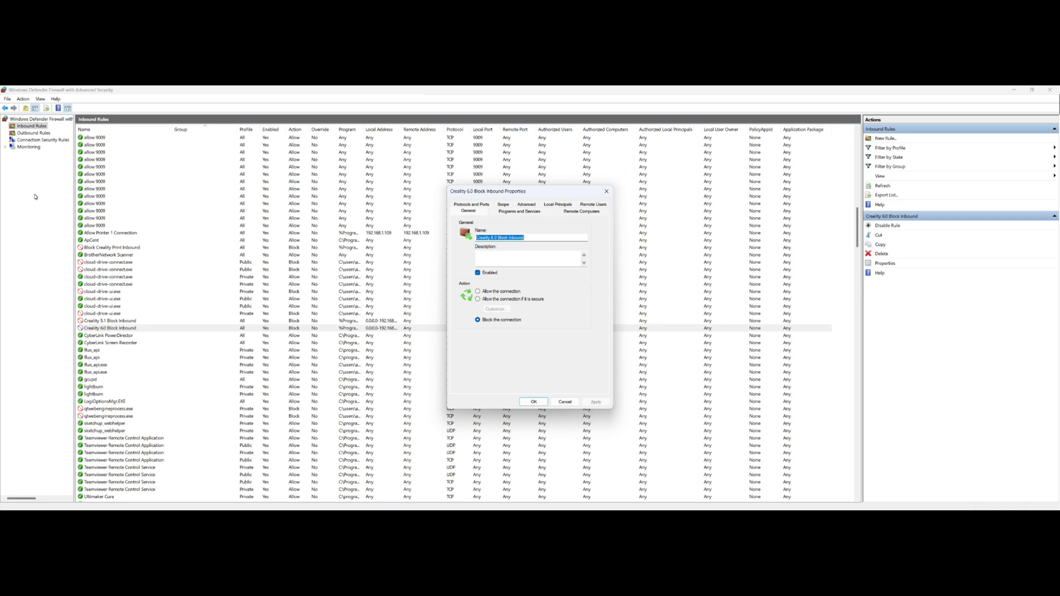
pyautogui.hotkey('ctrl', 'Tab')
pyautogui.hotkey('ctrl', 'Tab')
pyautogui.hotkey('ctrl', 'Tab')
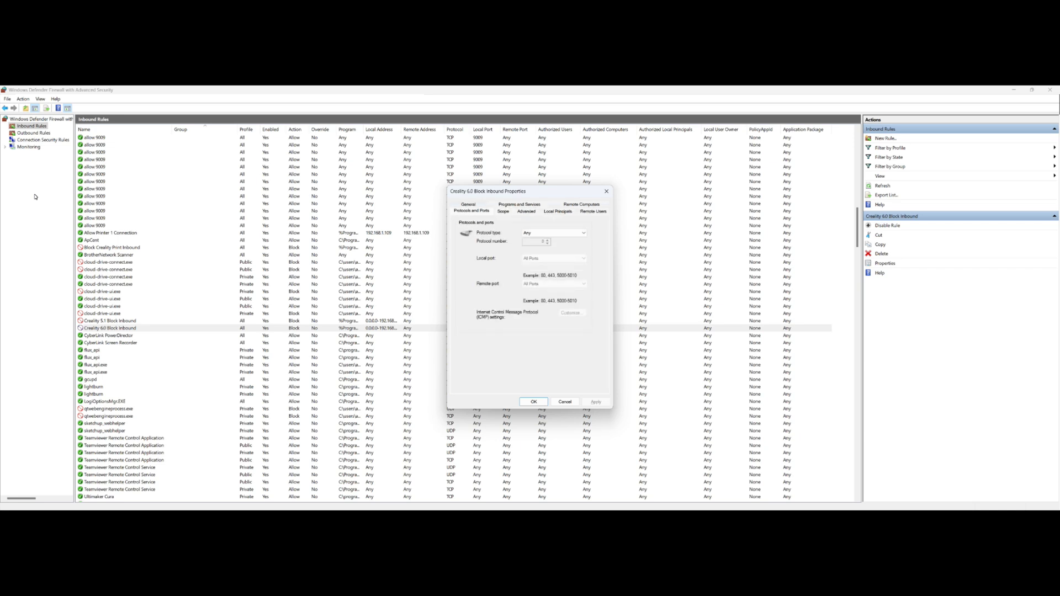
pyautogui.hotkey('ctrl', 'shift', 'Tab')
pyautogui.hotkey('ctrl', 'shift', 'Tab')
pyautogui.hotkey('ctrl', 'shift', 'Tab')
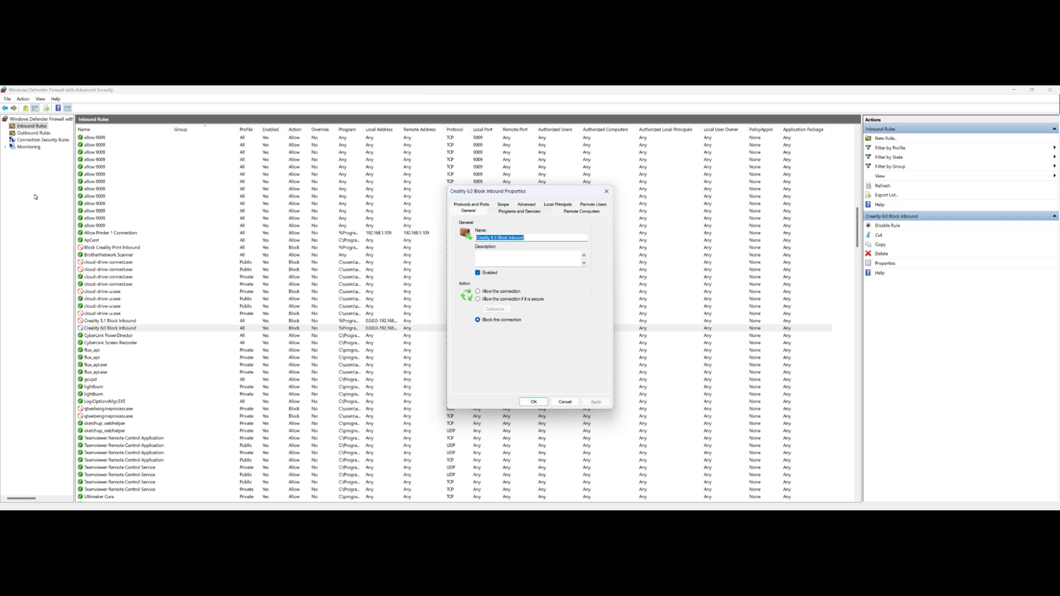
pyautogui.hotkey('ctrl', 'Tab')
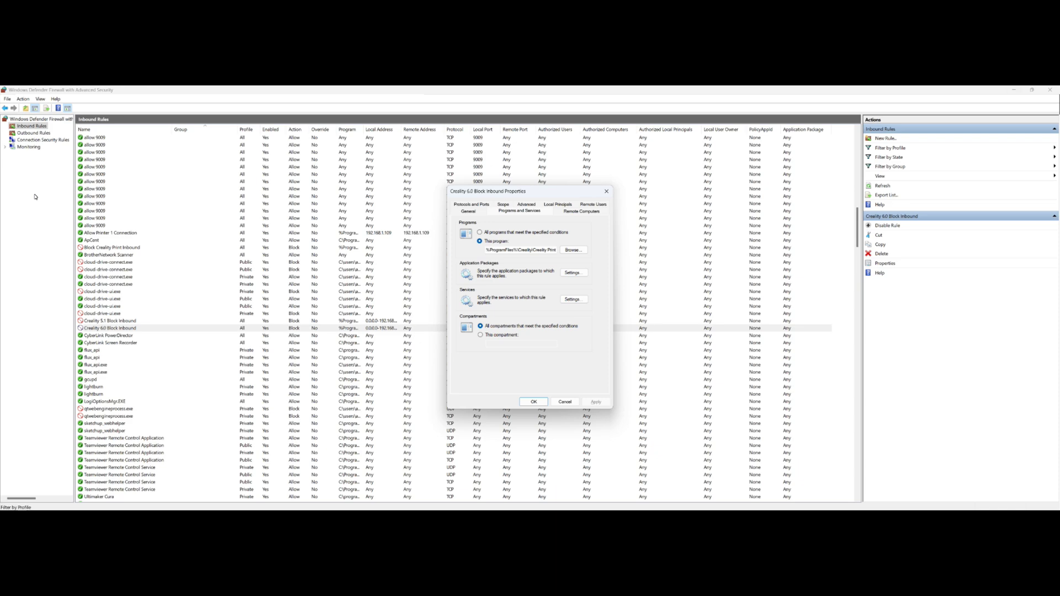
pyautogui.press('super+Down')
pyautogui.press('super+Down')
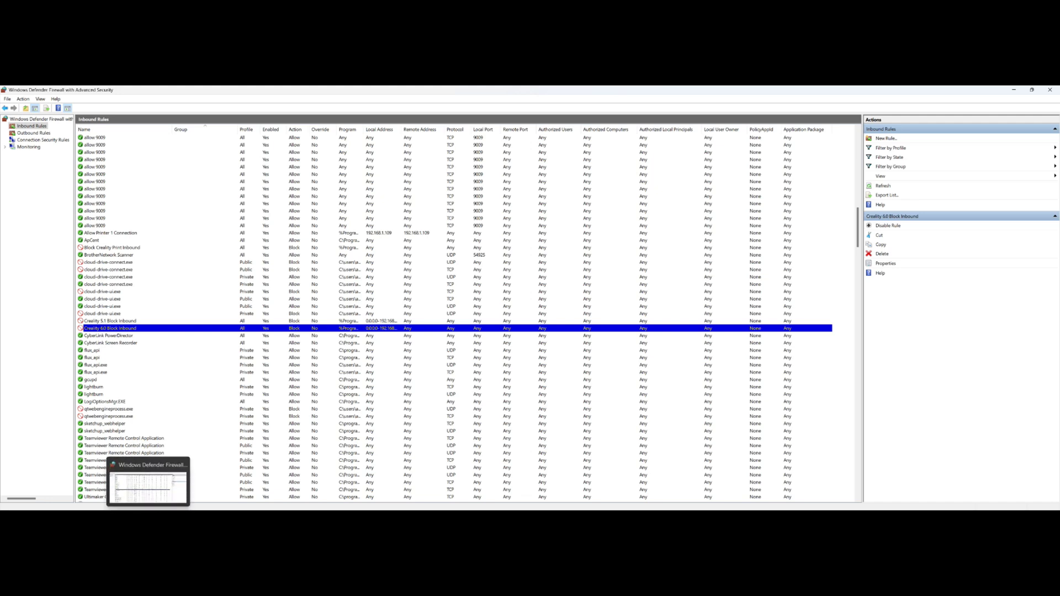
pyautogui.moveTo(97, 516)
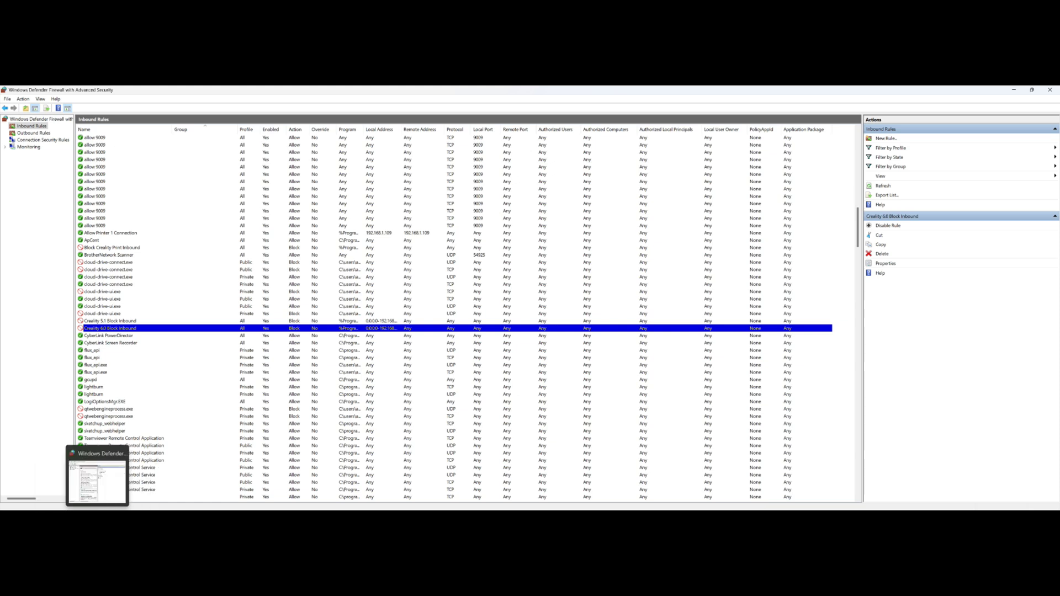
pyautogui.click(115, 516)
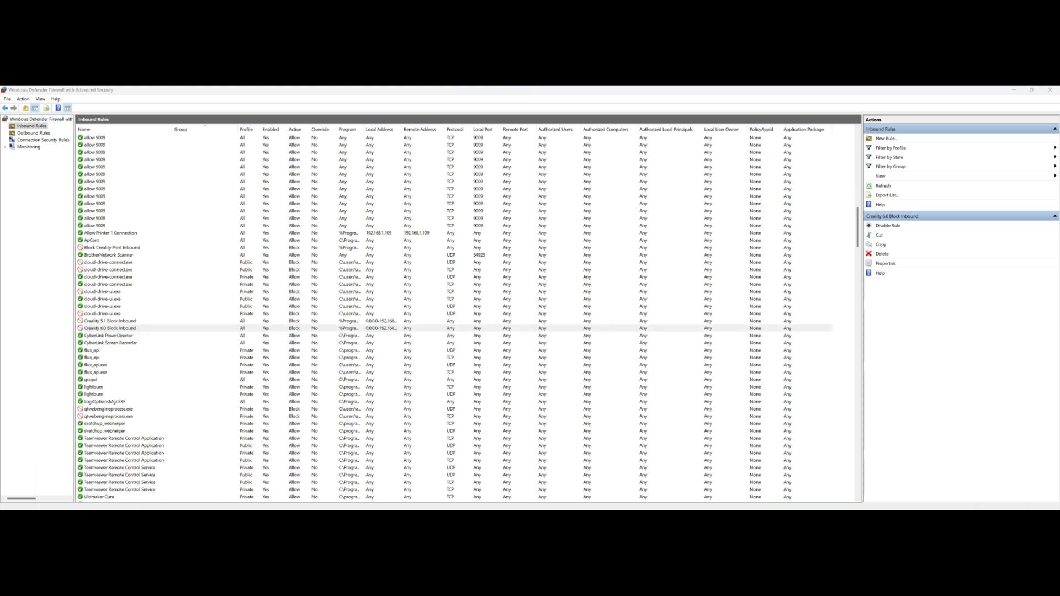
pyautogui.press('Return')
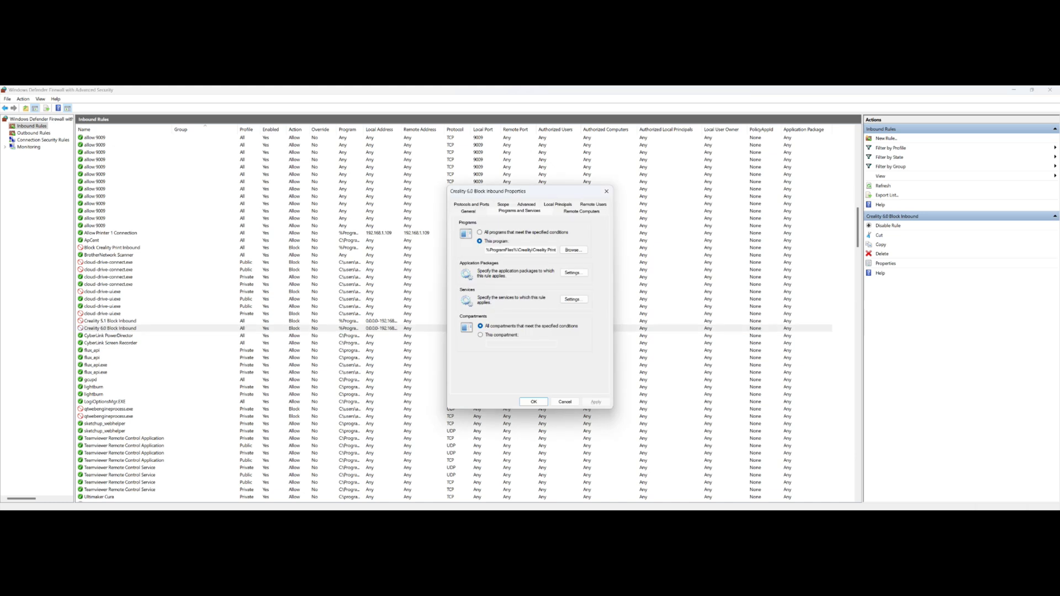
# Set the rule's program to CrealityPrint in C:\Program Files\Creality\Creality Print 6.0
pyautogui.click(574, 250)
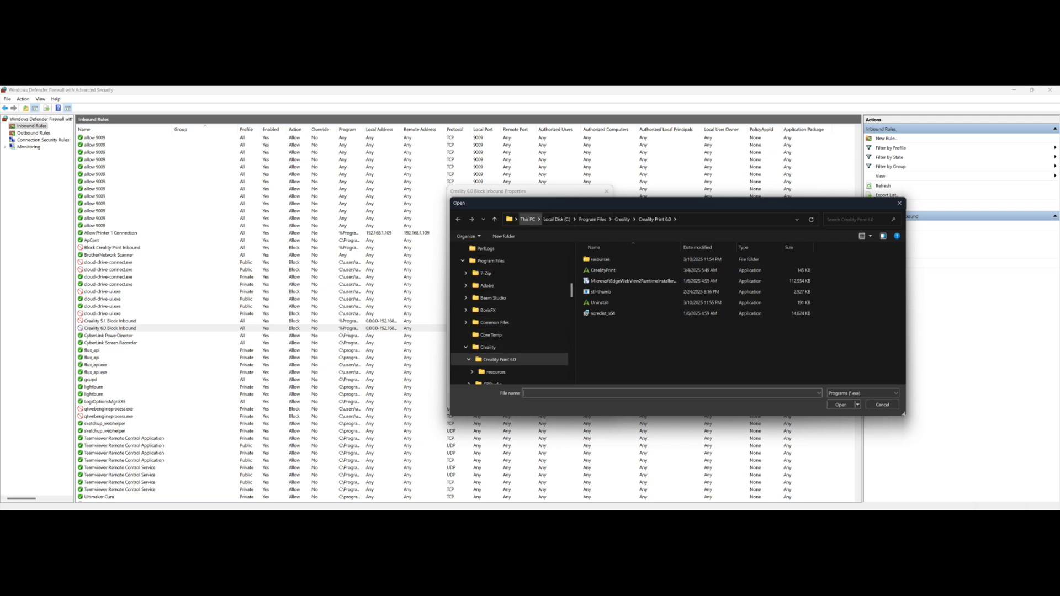
pyautogui.click(556, 219)
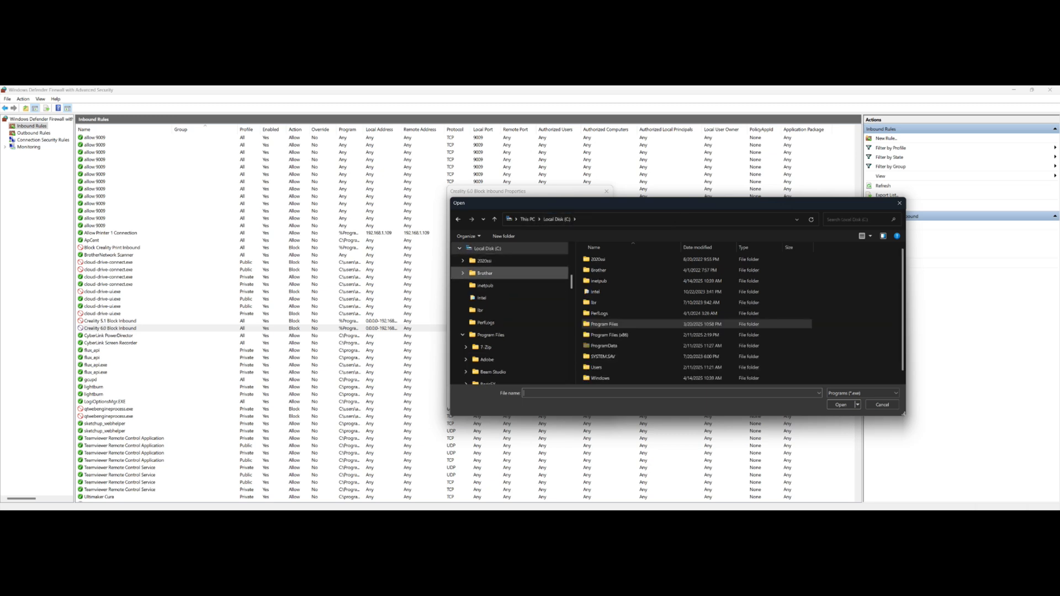
pyautogui.click(491, 335)
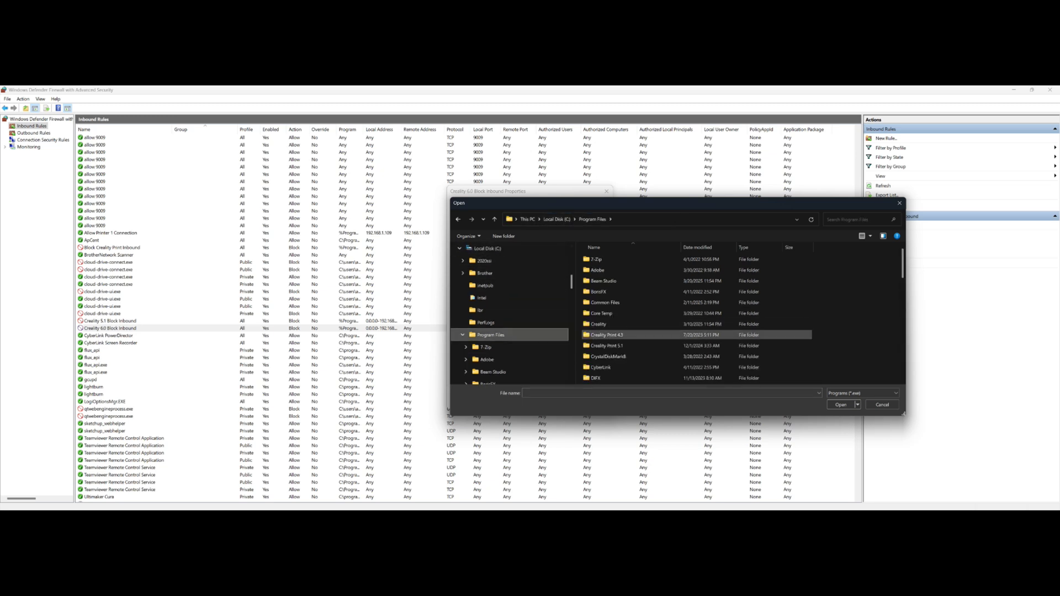
pyautogui.scroll(-2, 663, 335)
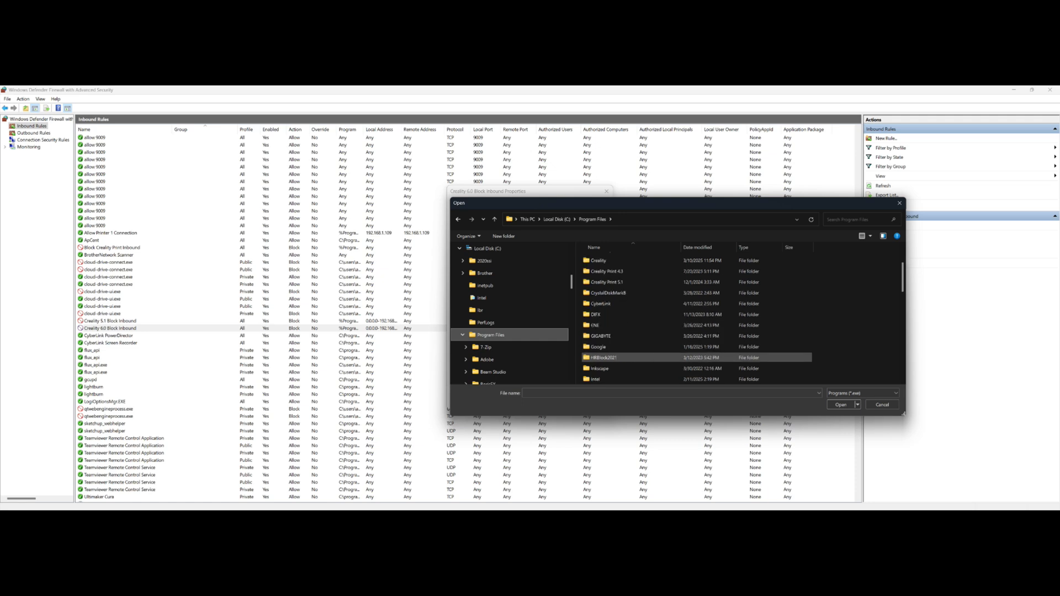
pyautogui.scroll(1, 662, 356)
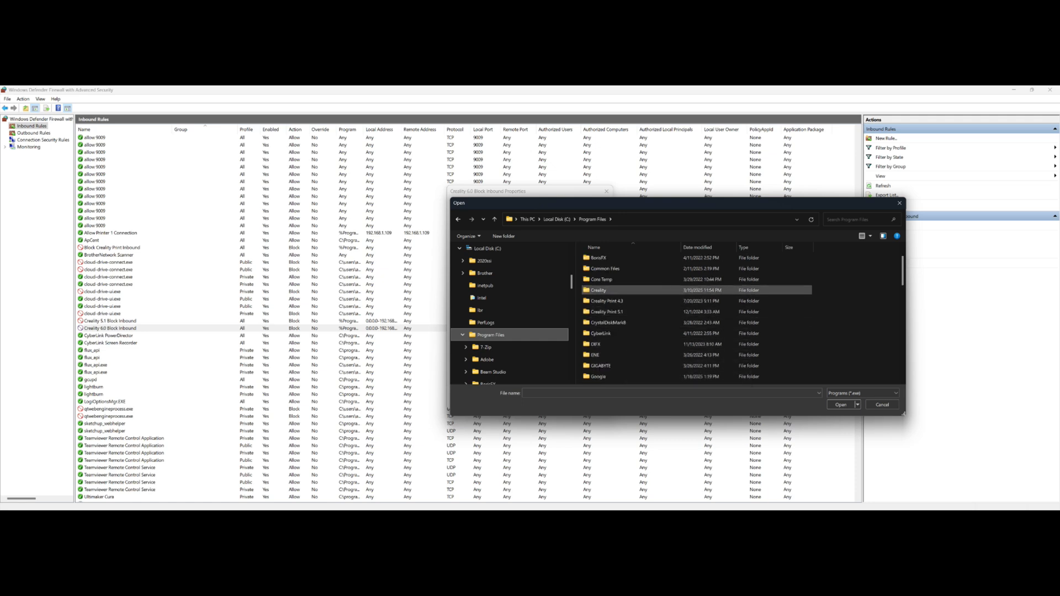
pyautogui.doubleClick(599, 290)
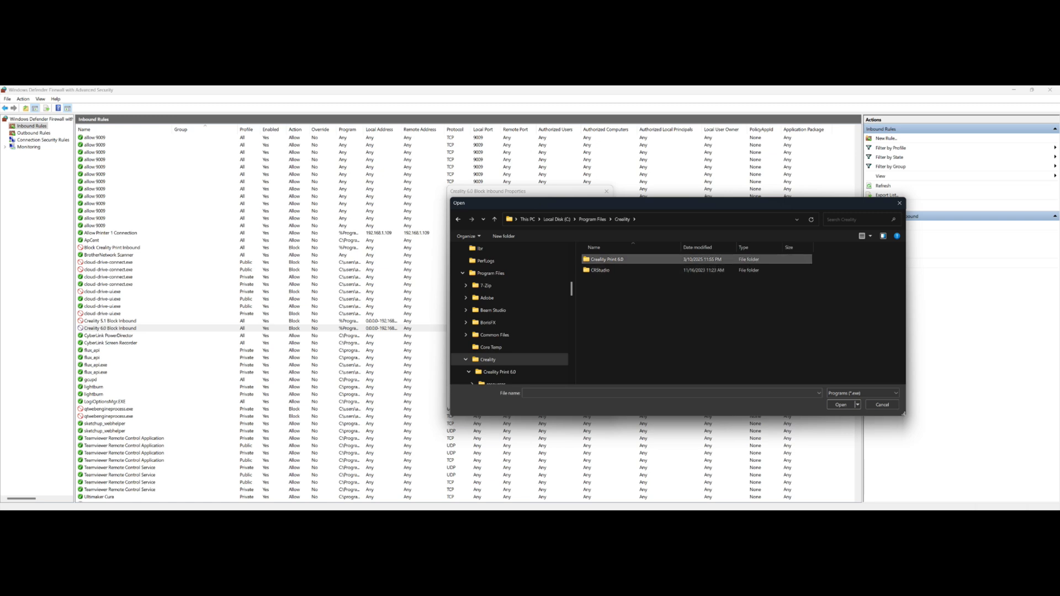
pyautogui.doubleClick(607, 259)
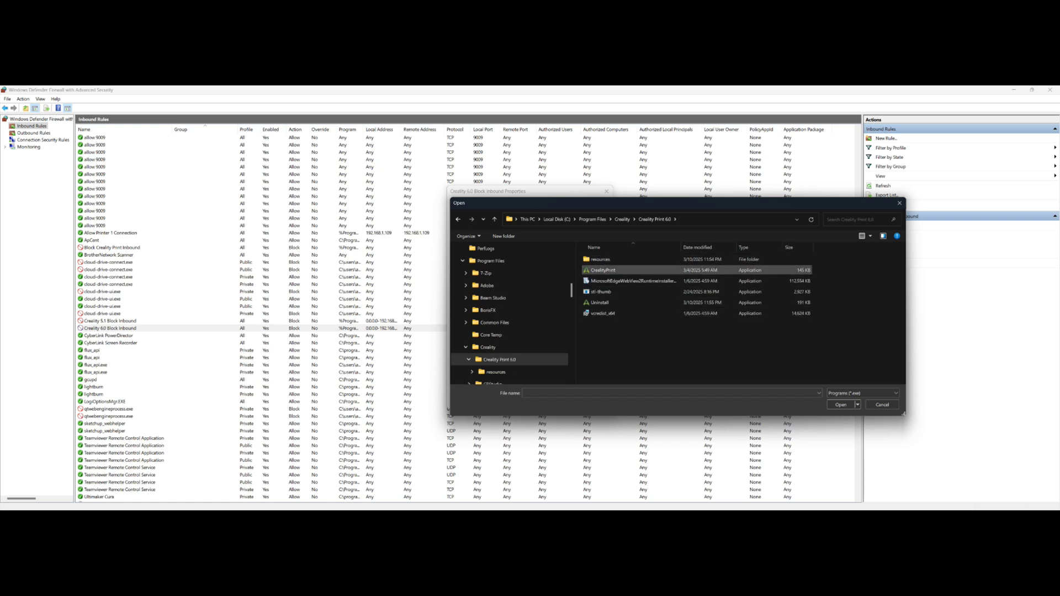
pyautogui.click(603, 270)
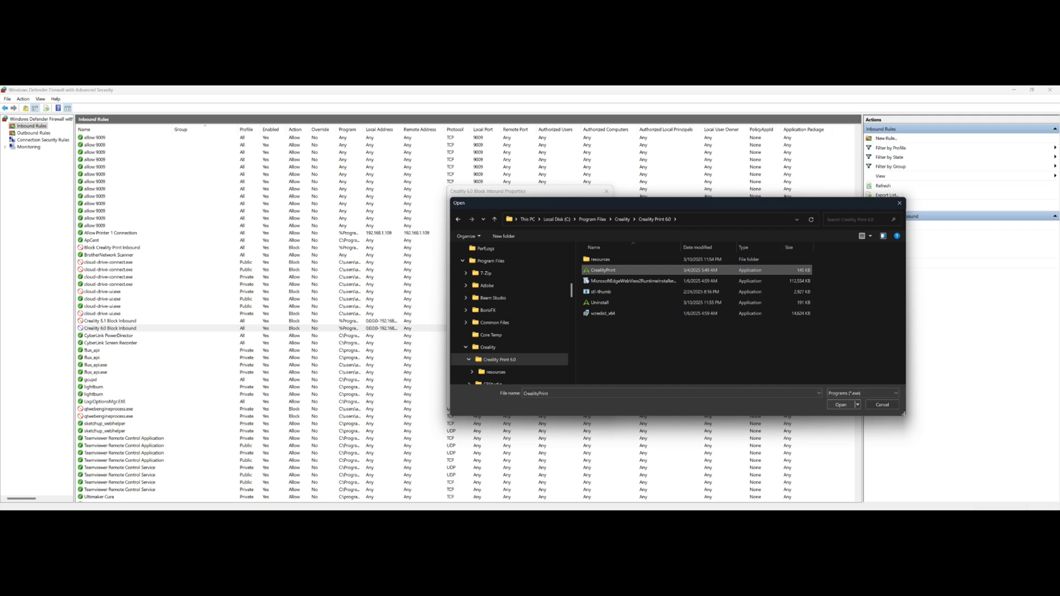
pyautogui.press('Return')
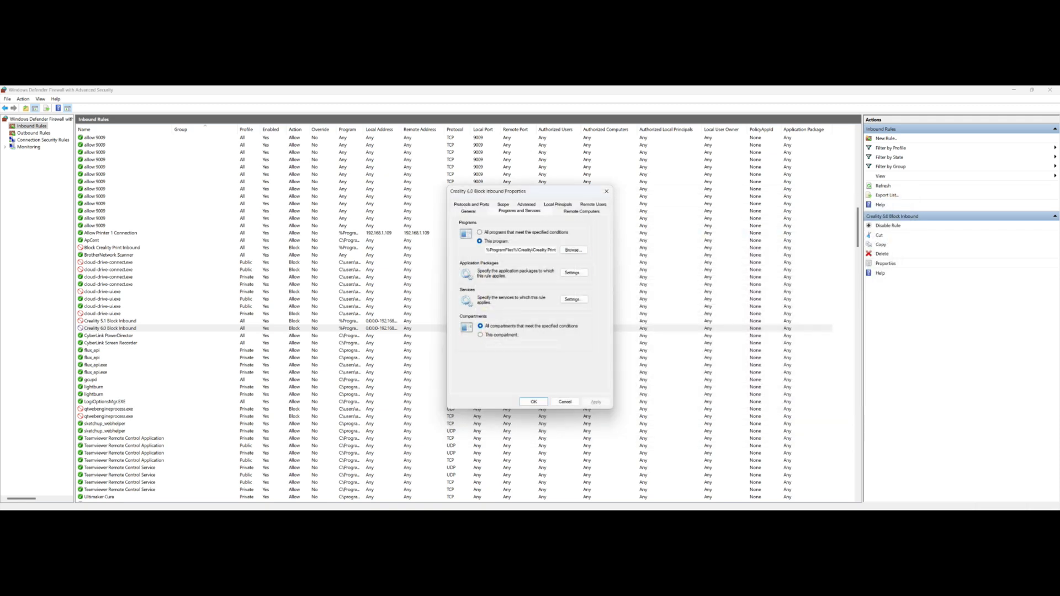
# Check the rule's full program path, then its Remote Computers and Protocols and Ports settings (Any)
pyautogui.moveTo(511, 250); pyautogui.dragTo(556, 251)
pyautogui.hotkey('ctrl', 'Tab')
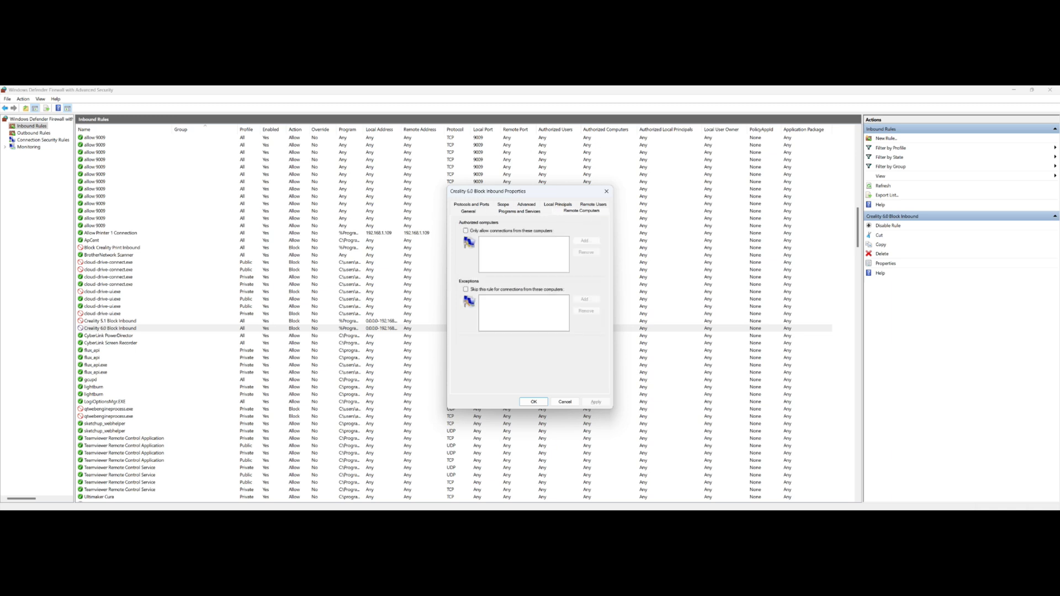
pyautogui.hotkey('ctrl', 'Tab')
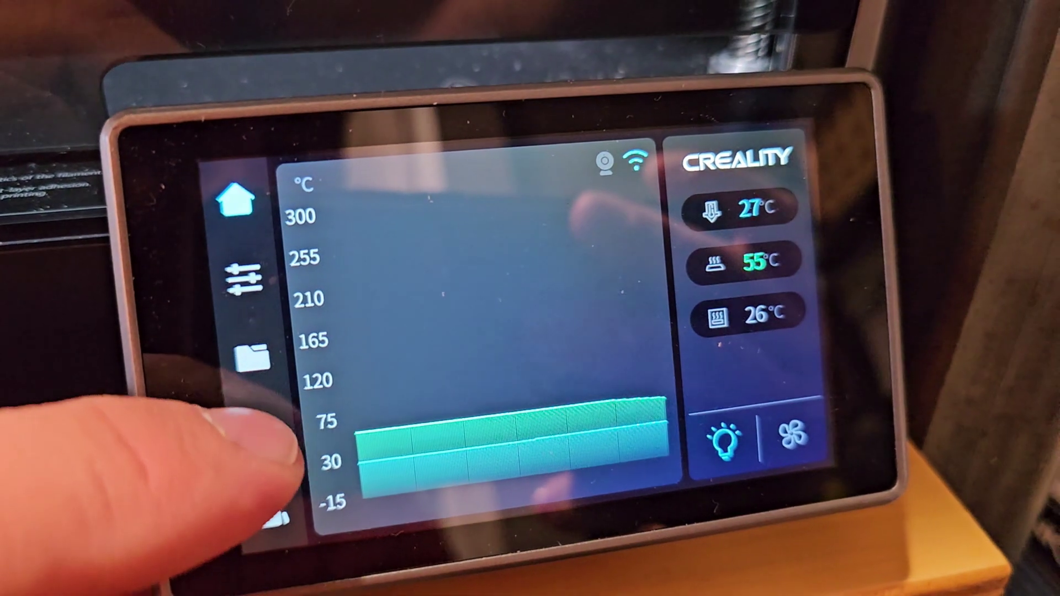
# On the K1 Max touchscreen, open Settings > Network to see its Wi-Fi address 192.168.1.134
pyautogui.click(272, 430)
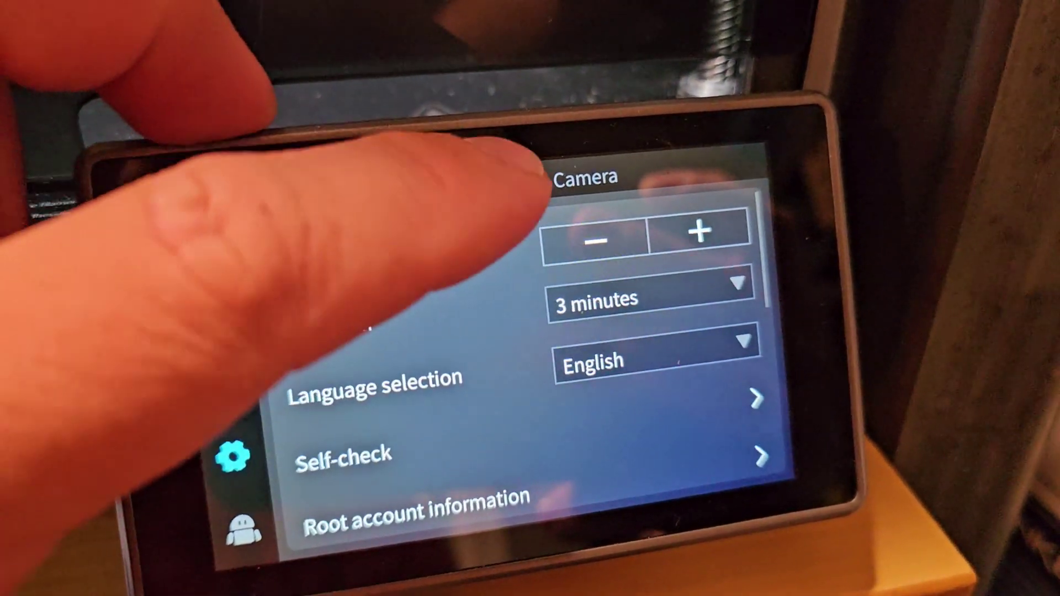
pyautogui.click(476, 171)
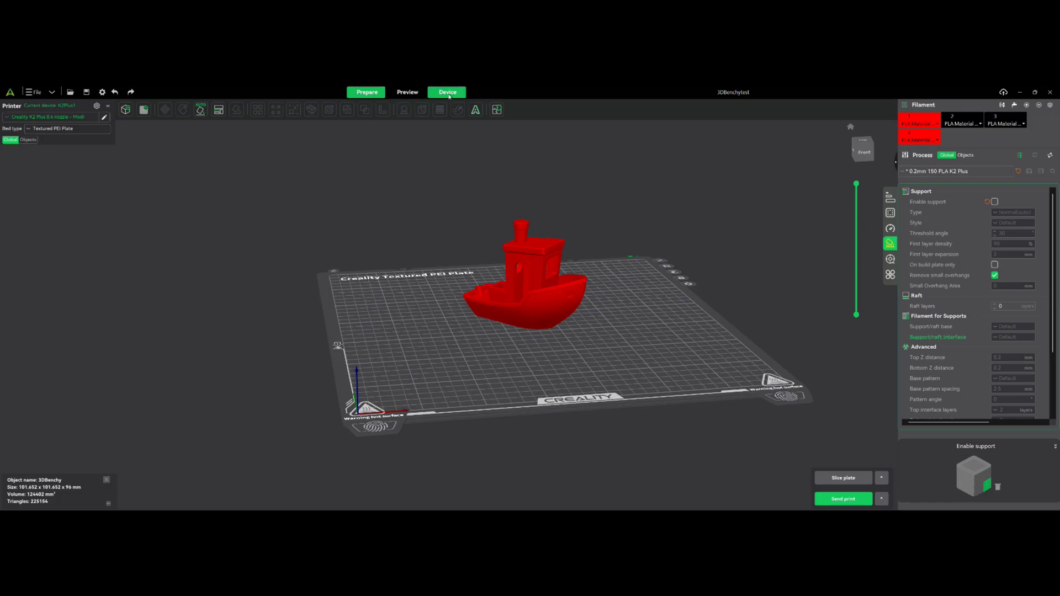
pyautogui.click(448, 94)
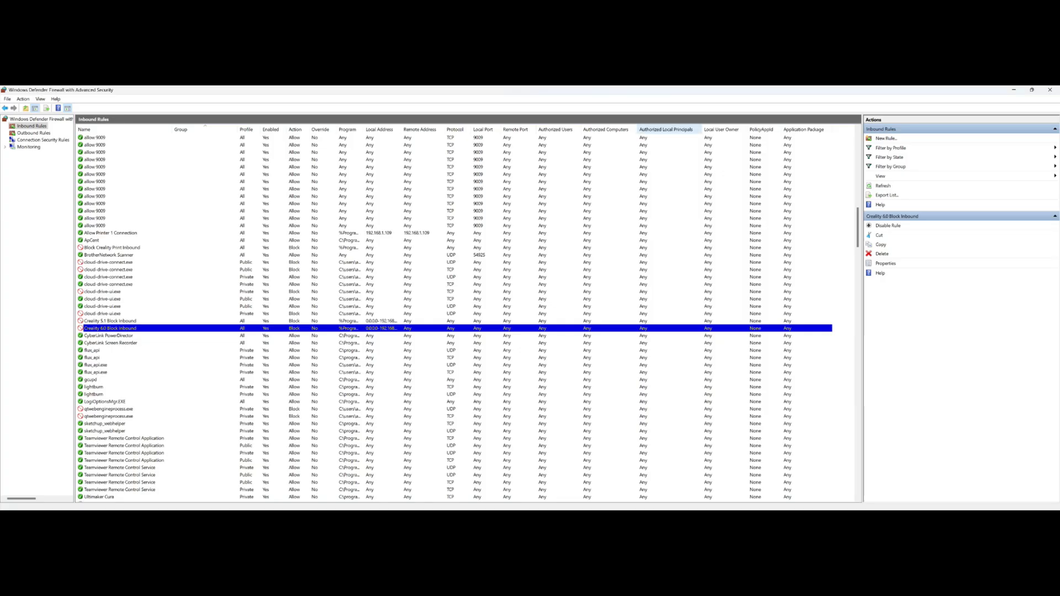
# Reopen Creality 6.0 Block Inbound's properties on the Scope tab showing its two local address ranges
pyautogui.press('Return')
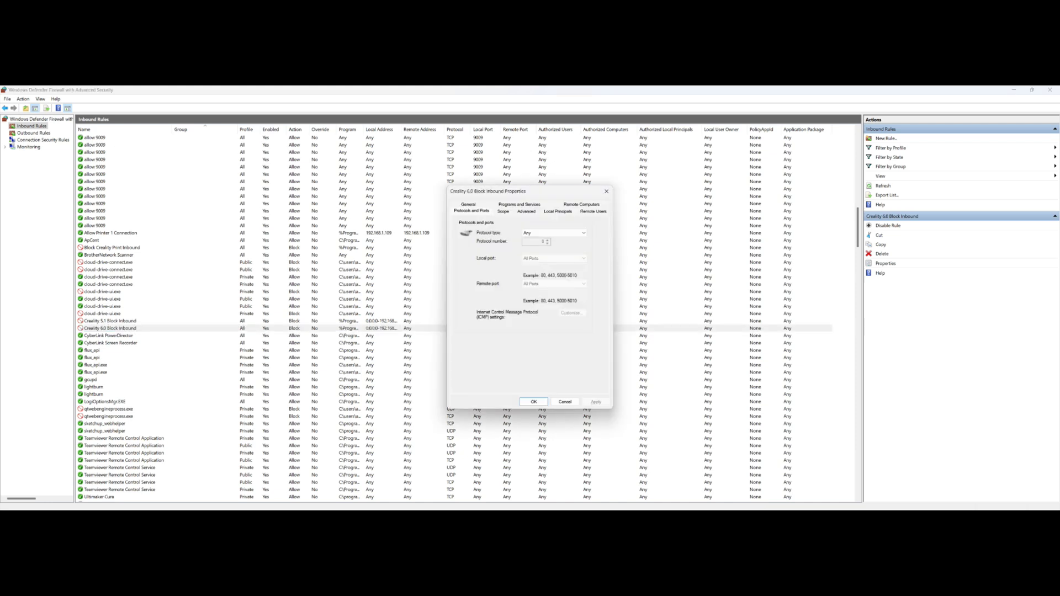
pyautogui.hotkey('ctrl', 'Tab')
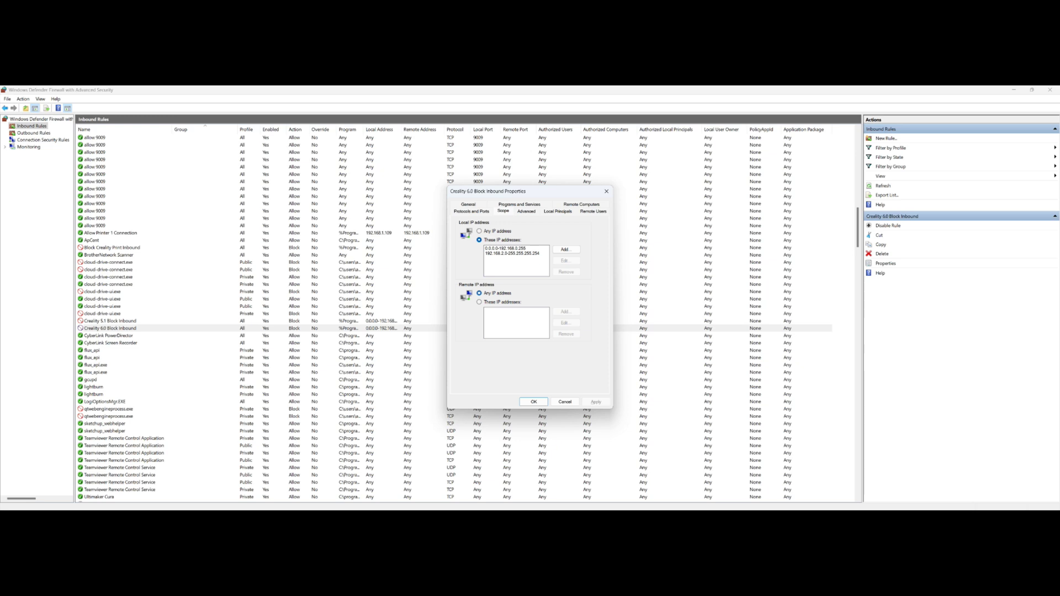
# Inspect the local address range 0.0.0.0-192.168.0.255 in the range editor, keeping it unchanged
pyautogui.click(516, 248)
pyautogui.click(565, 260)
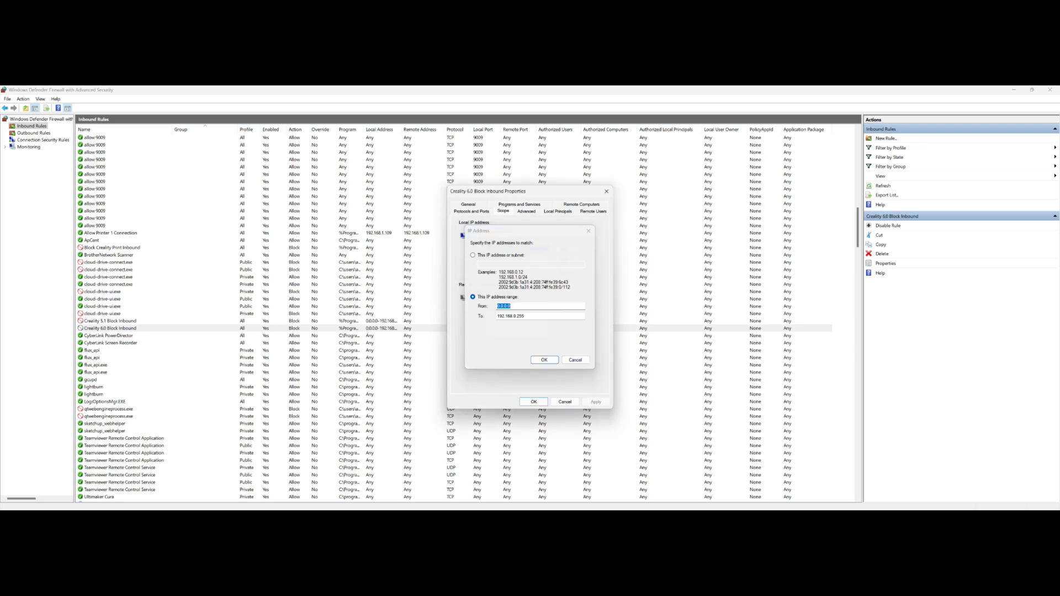
pyautogui.press('Return')
# Restrict remote IP addresses to specific ones and add the range 0.0.0.0-192.168.0.255
pyautogui.click(479, 302)
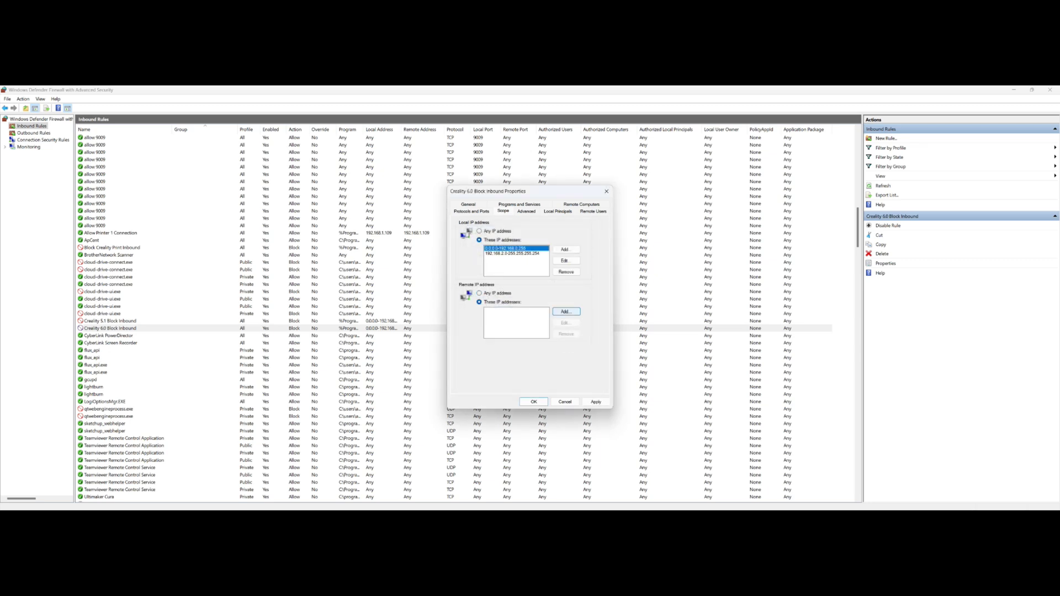
pyautogui.click(564, 312)
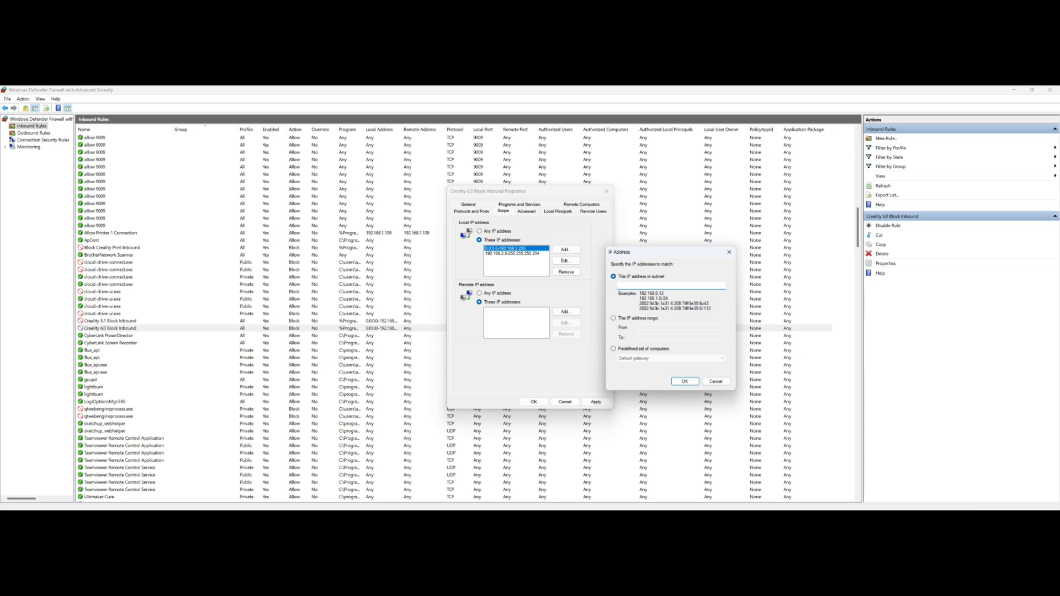
pyautogui.click(614, 318)
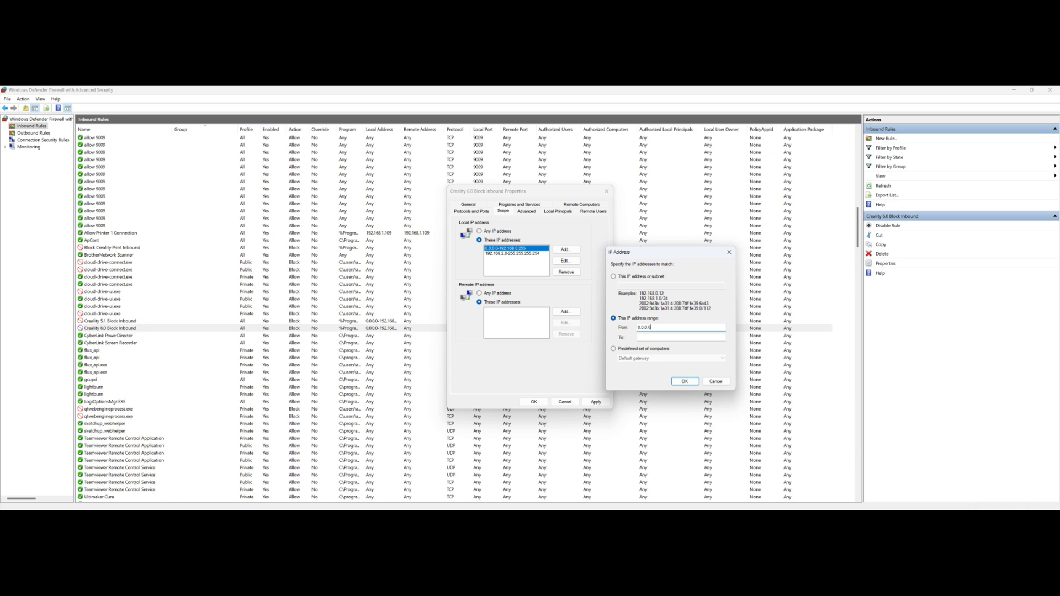
pyautogui.click(681, 337)
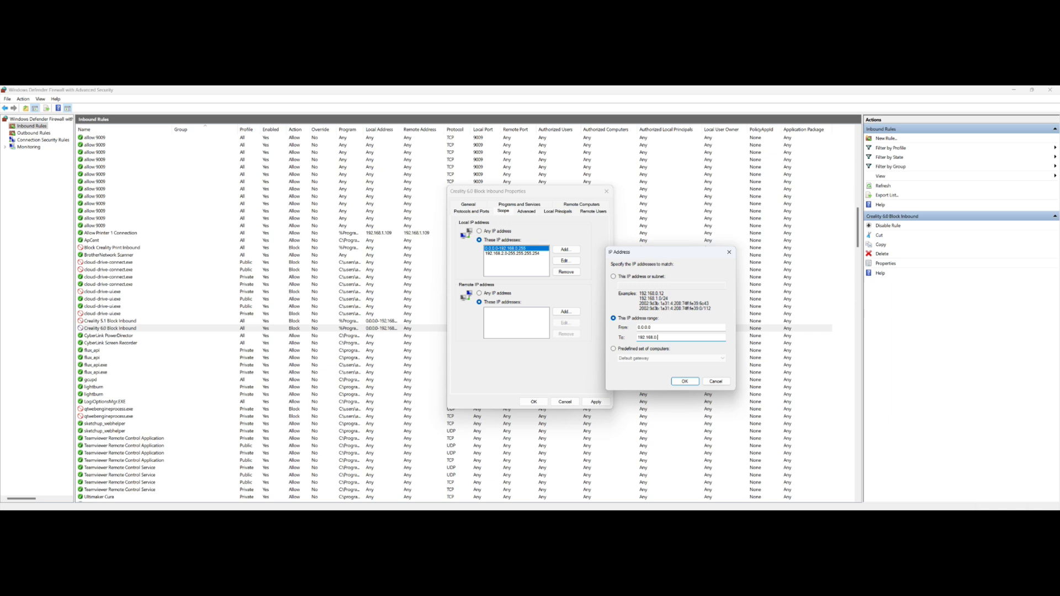
pyautogui.write('192.168.0.255')
pyautogui.press('Return')
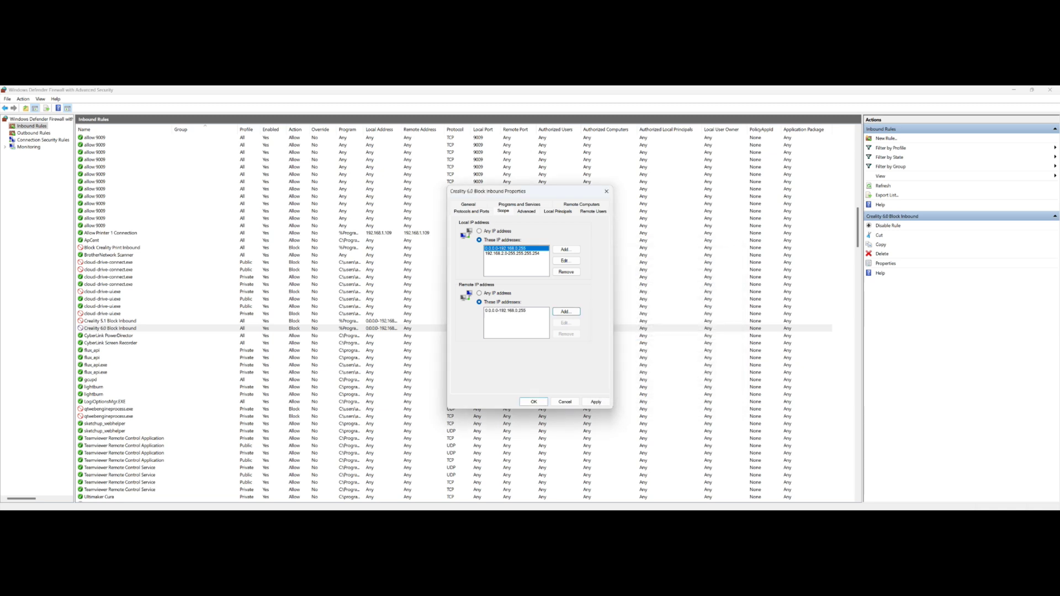
# Add remote range 192.168.2.0-255.255.255.254, then set Remote IP address to Any IP address
pyautogui.press('Return')
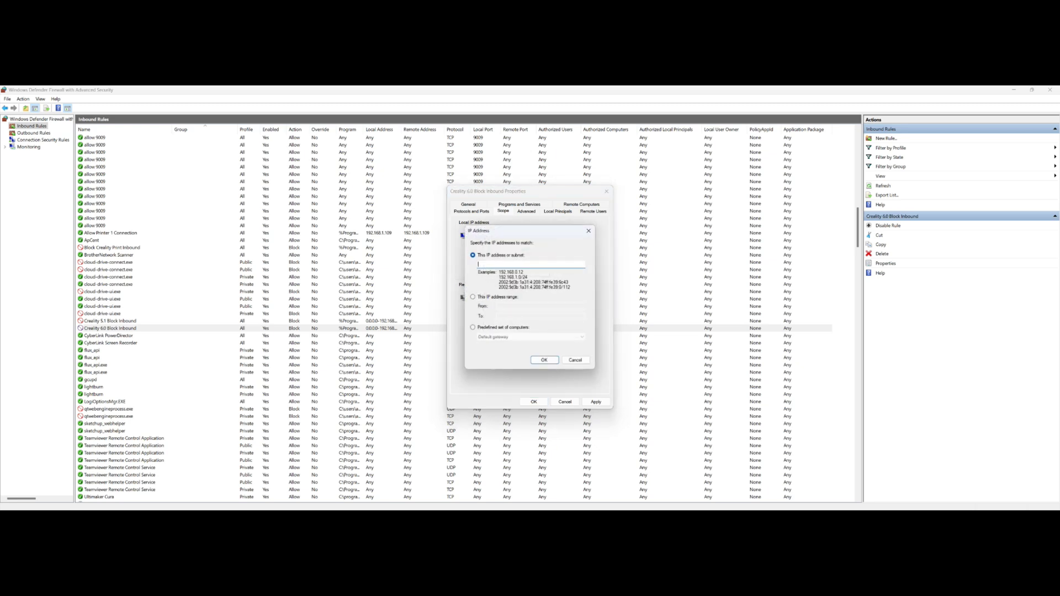
pyautogui.moveTo(497, 231); pyautogui.dragTo(648, 244)
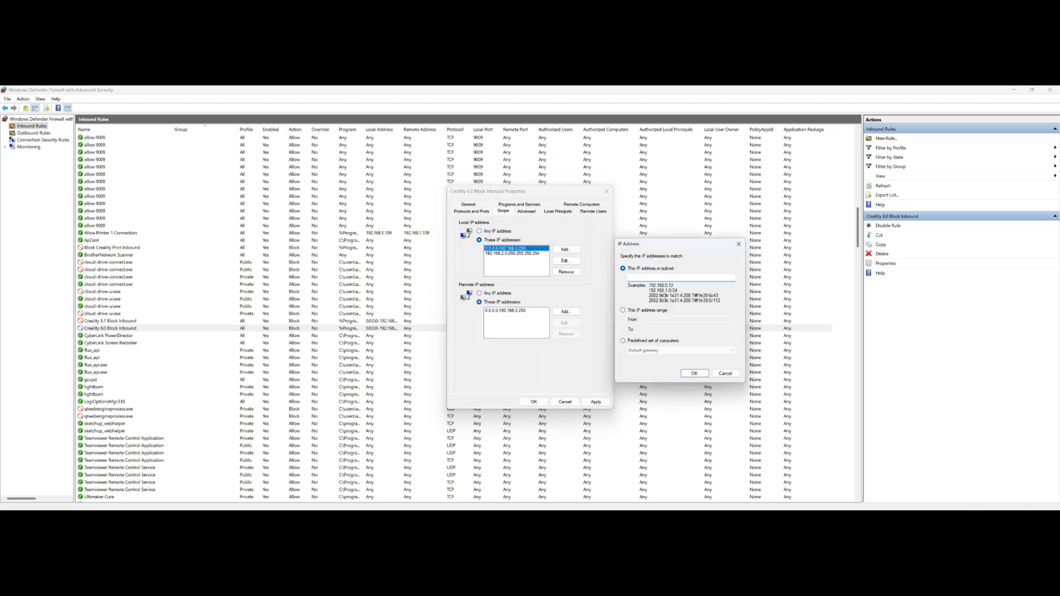
pyautogui.click(623, 309)
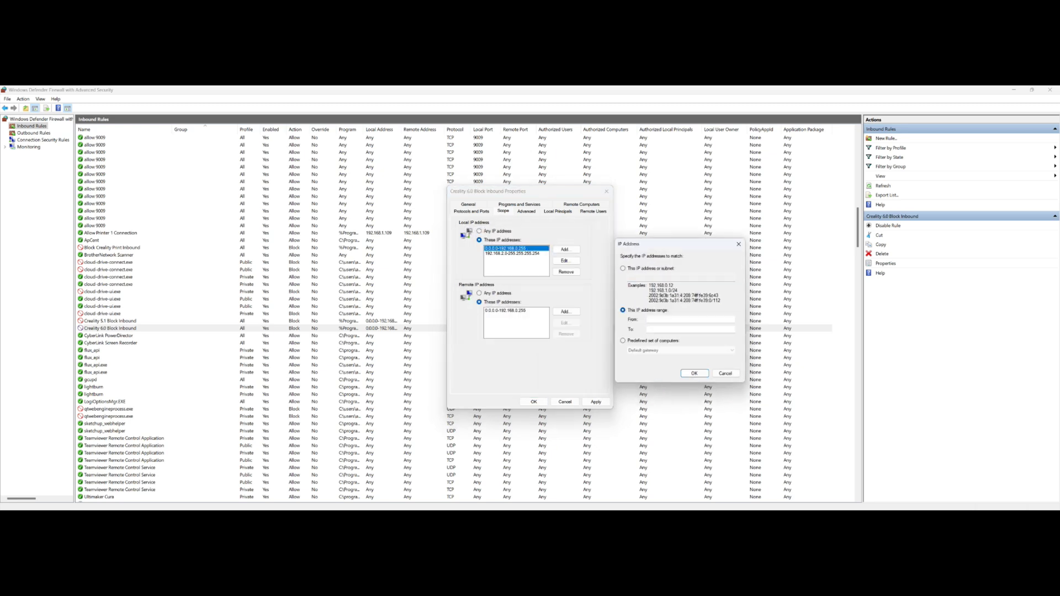
pyautogui.write('192.168.2.0')
pyautogui.click(690, 329)
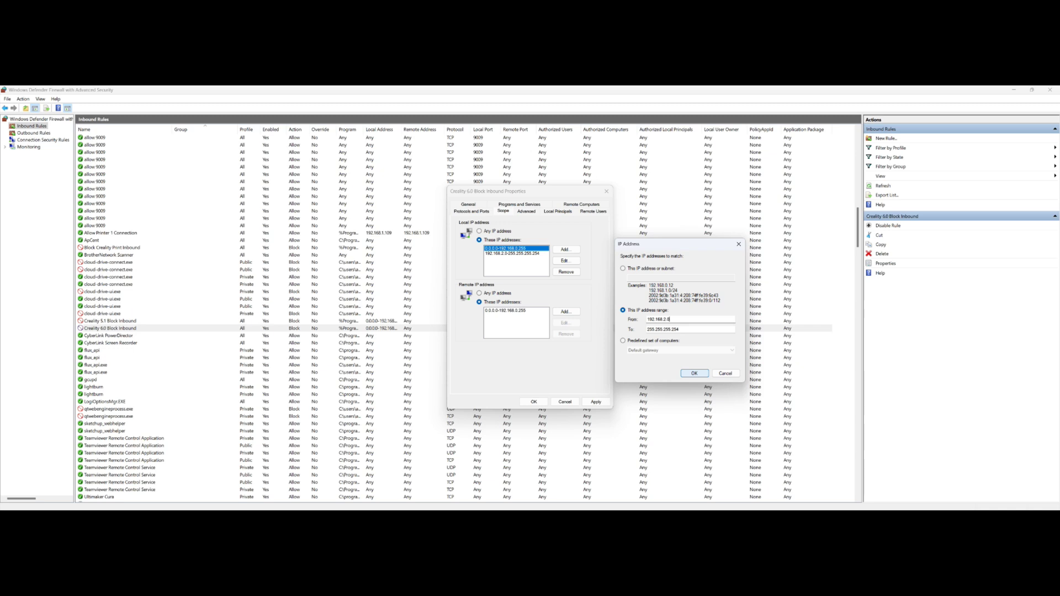
pyautogui.press('Return')
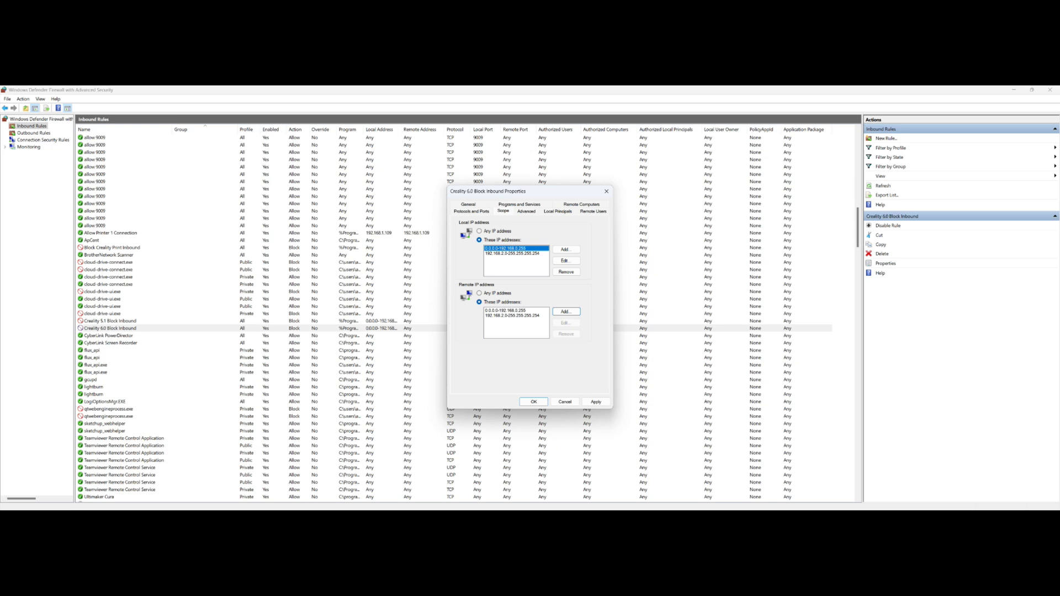
pyautogui.click(479, 293)
# Review the Advanced, Local Principals and Remote Users tabs, then close the properties with OK
pyautogui.hotkey('ctrl', 'Tab')
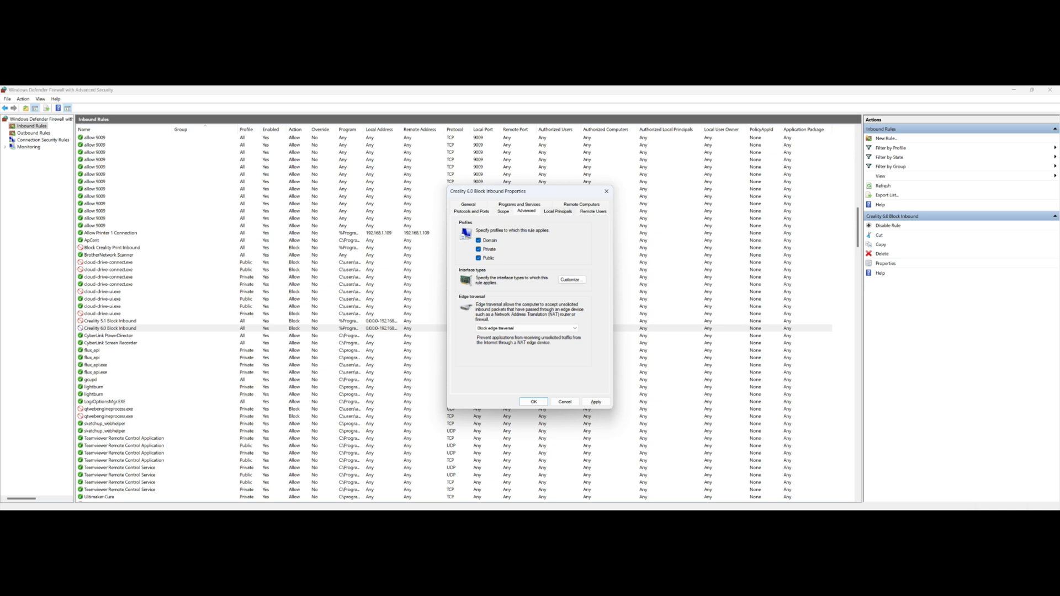
pyautogui.hotkey('ctrl', 'Tab')
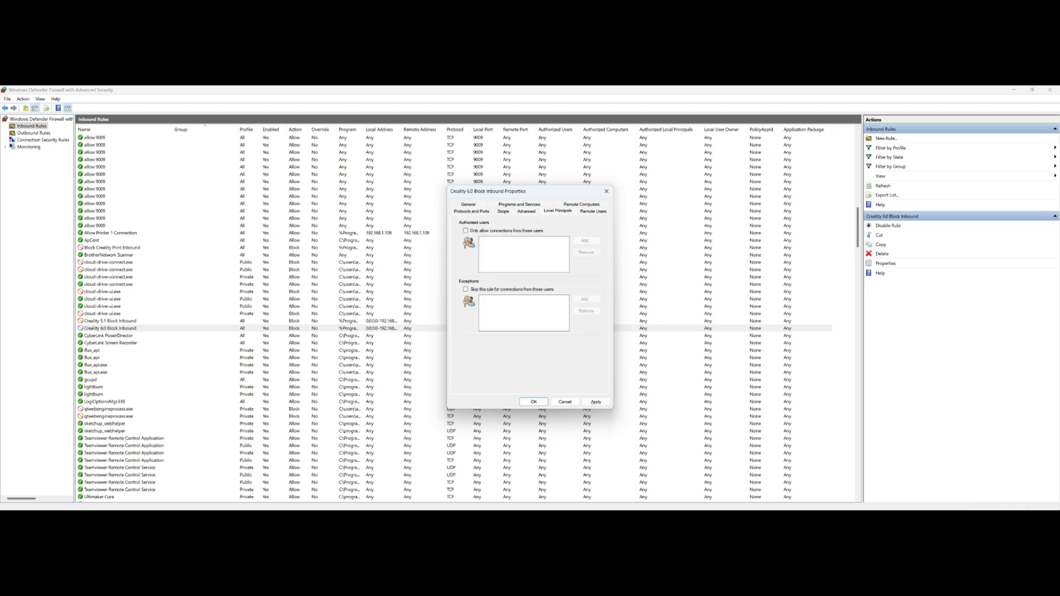
pyautogui.hotkey('ctrl', 'Tab')
pyautogui.click(606, 191)
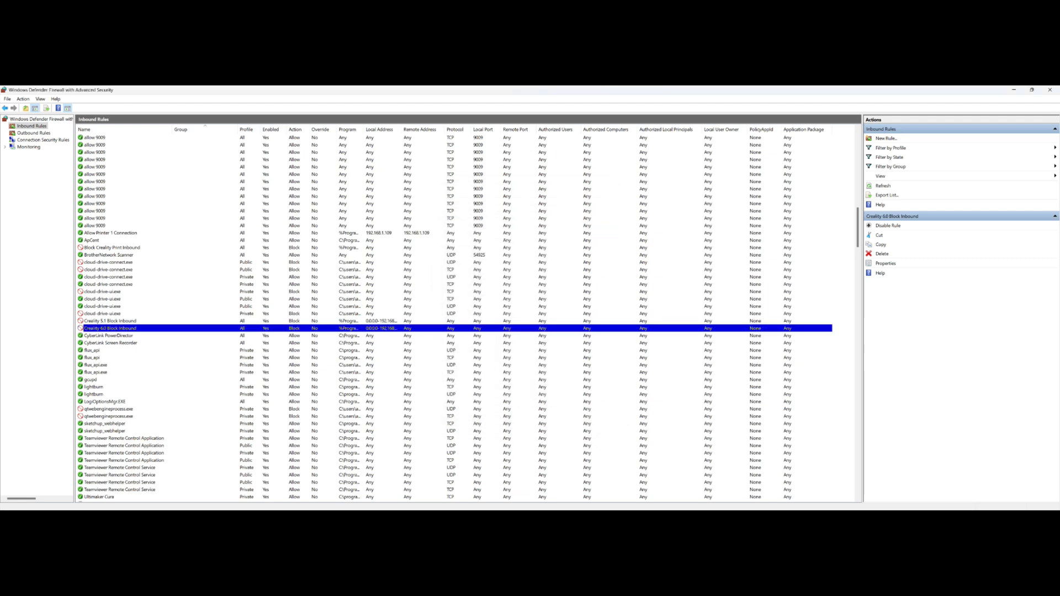
# Open the Creality Print 6.0 Outbound Block rule's properties from the outbound rules list
pyautogui.click(33, 134)
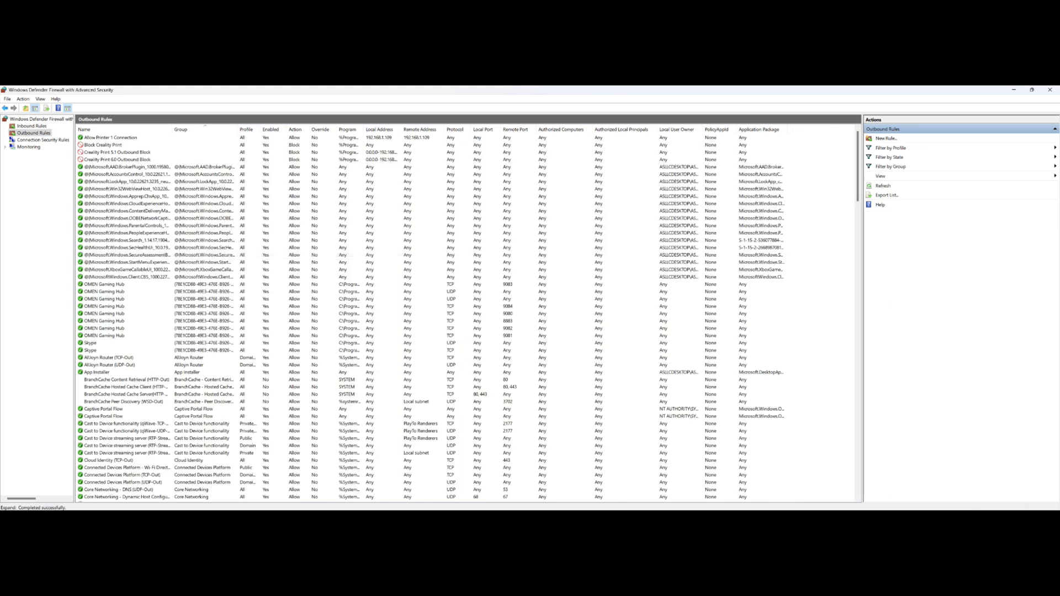
pyautogui.click(117, 159)
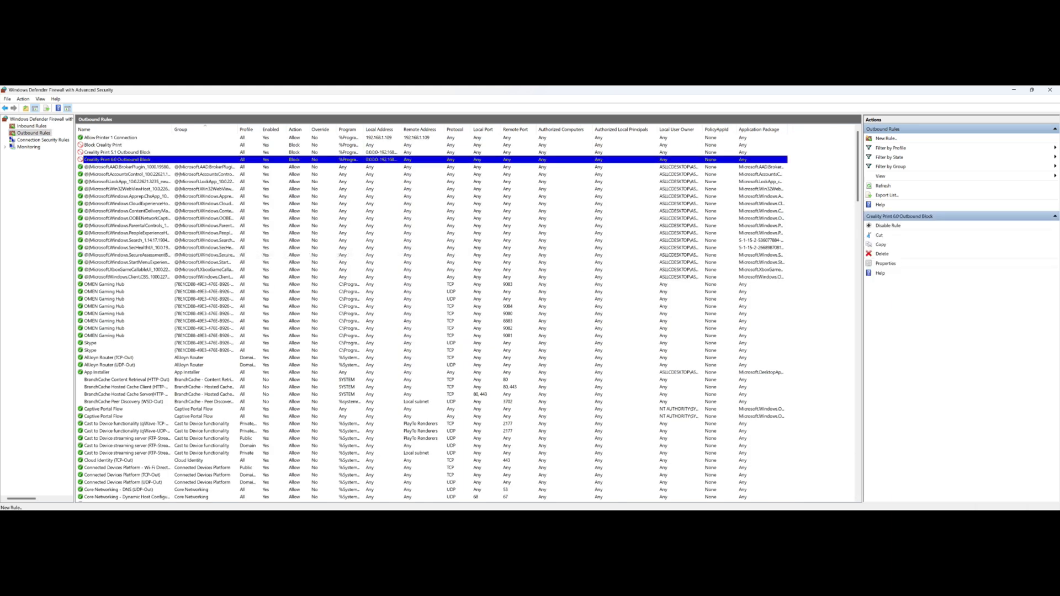
pyautogui.press('Return')
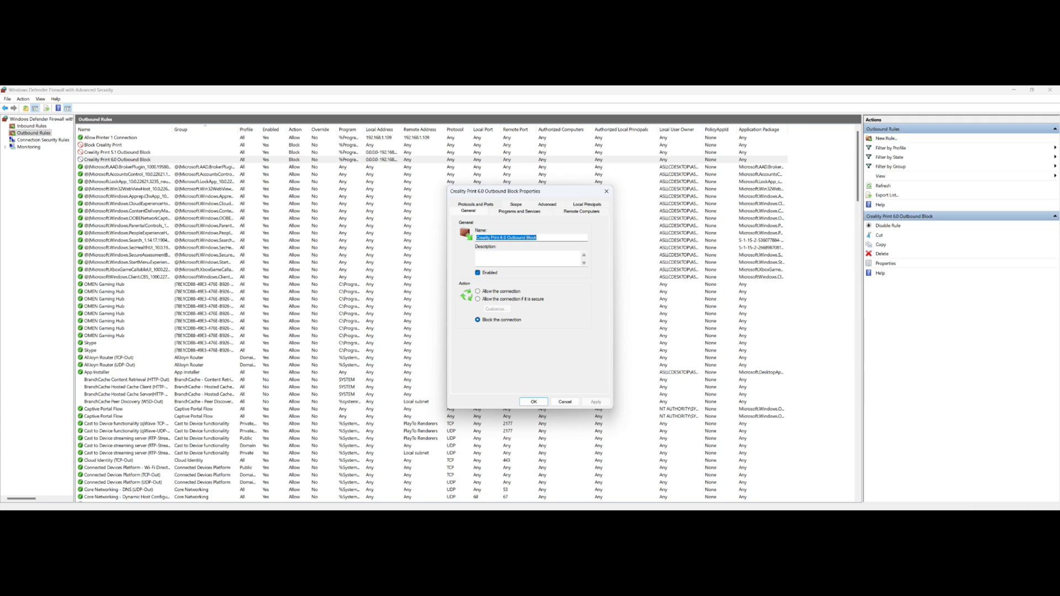
# Review the rule's program, remote computers, protocols and ports, and scope settings
pyautogui.hotkey('ctrl', 'Tab')
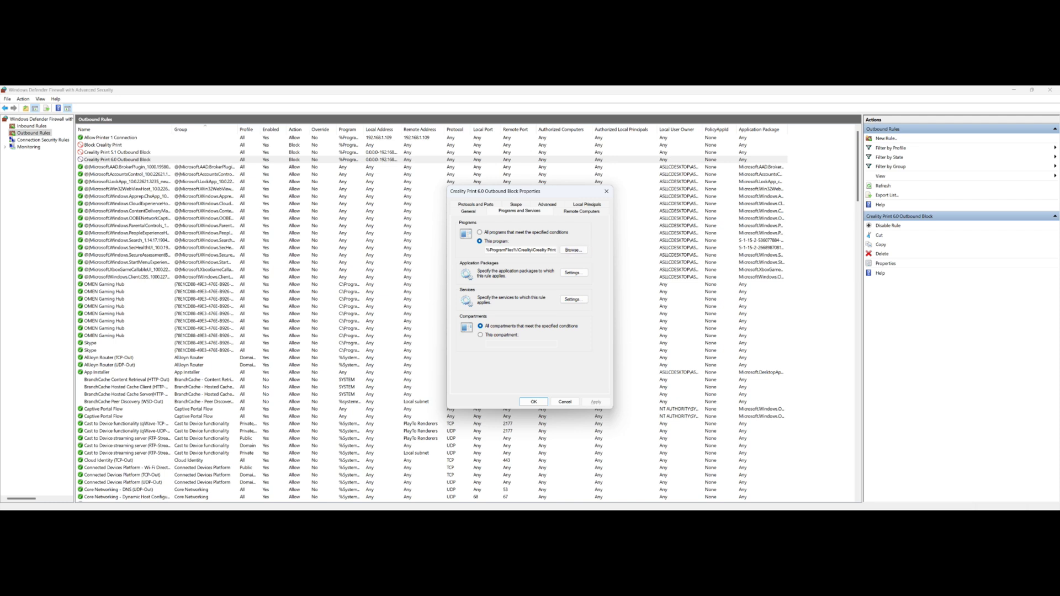
pyautogui.hotkey('ctrl', 'Tab')
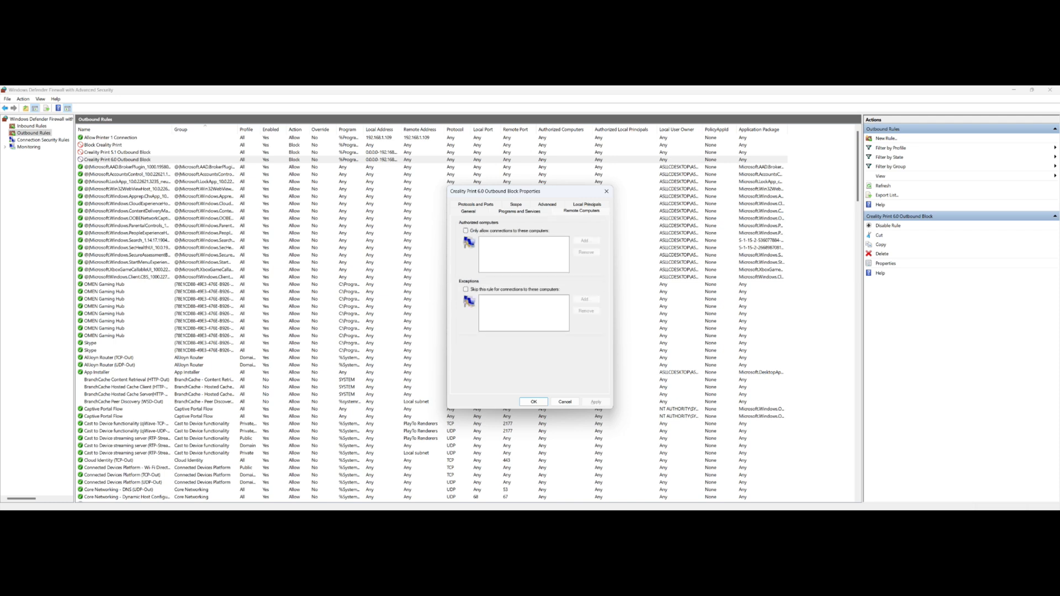
pyautogui.hotkey('ctrl', 'Tab')
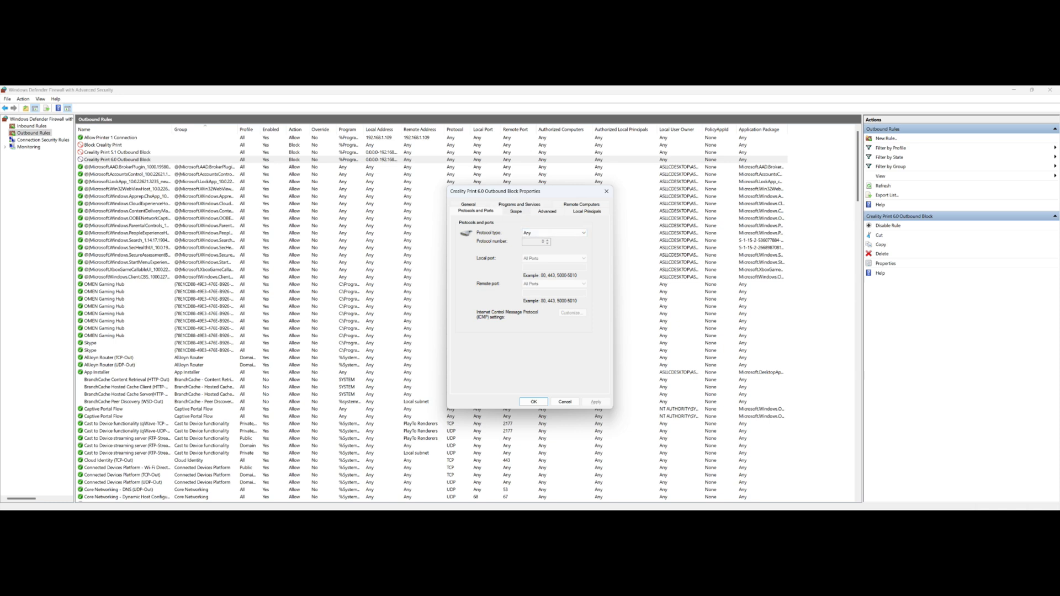
pyautogui.hotkey('ctrl', 'Tab')
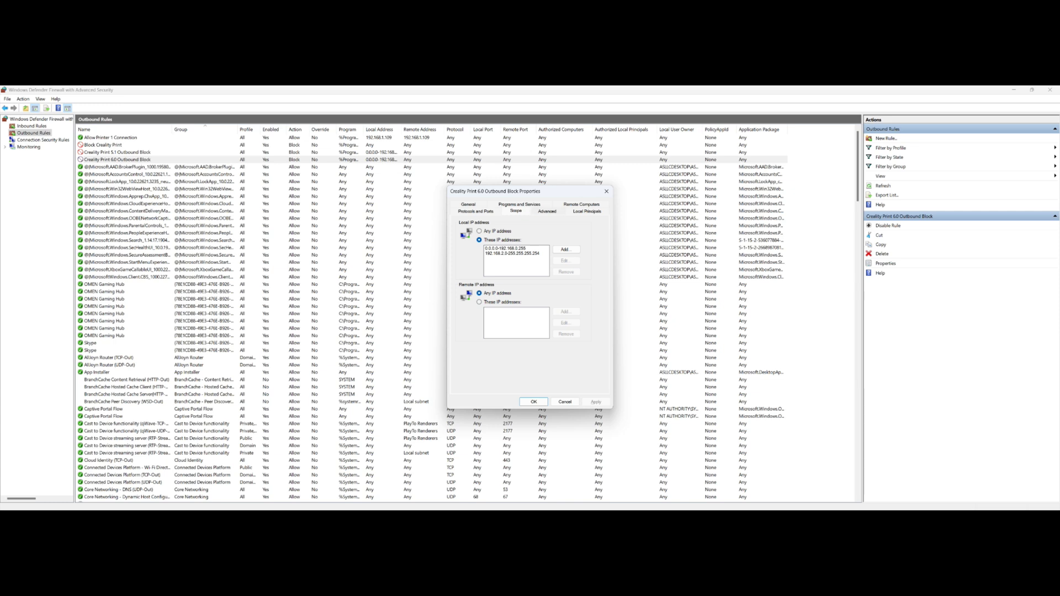
# Check the rule's Advanced and Local Principals settings, then close its properties unchanged
pyautogui.hotkey('ctrl', 'Tab')
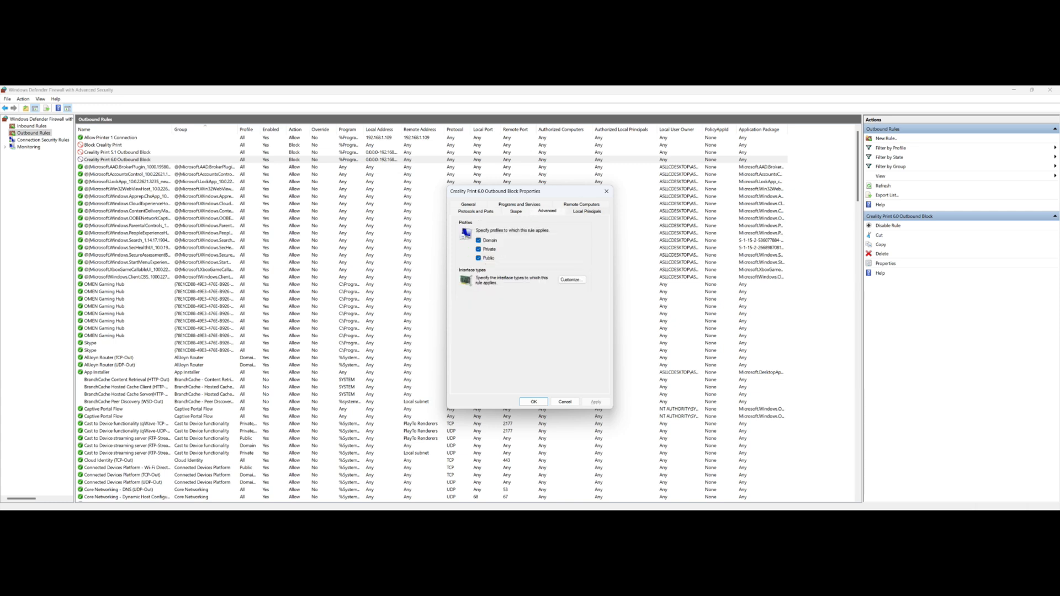
pyautogui.hotkey('ctrl', 'Tab')
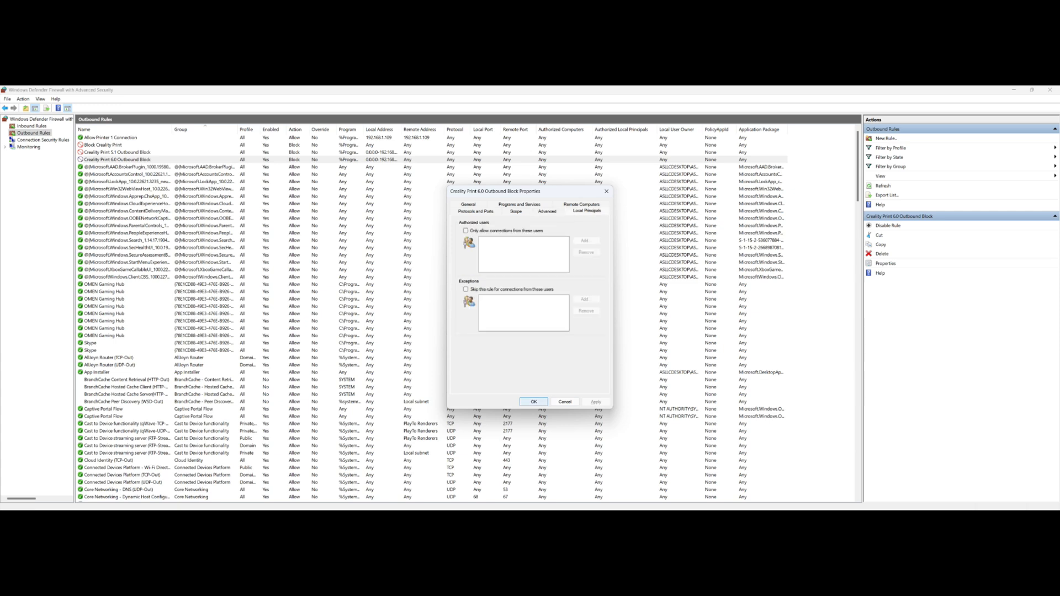
pyautogui.click(606, 191)
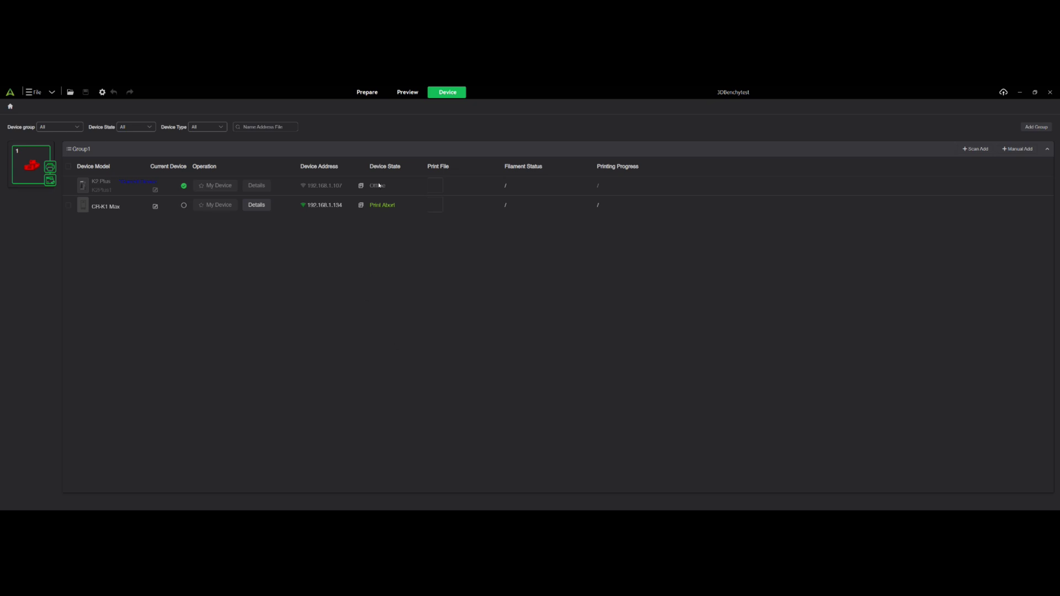
# Switch Creality Print to Preview to show the sliced 3DBenchy G-code, about 3h32m print time
pyautogui.click(411, 93)
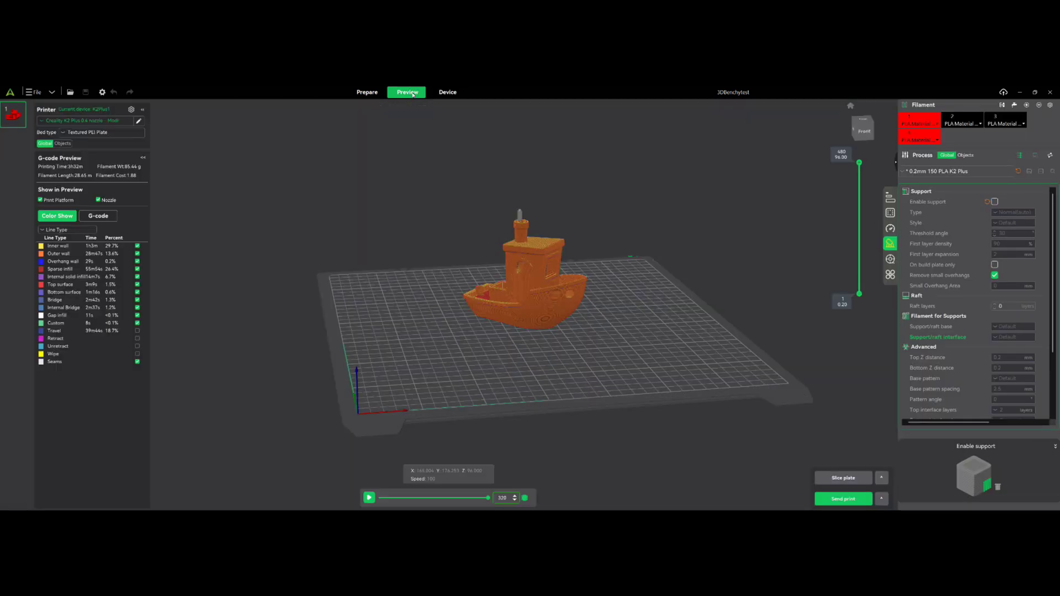